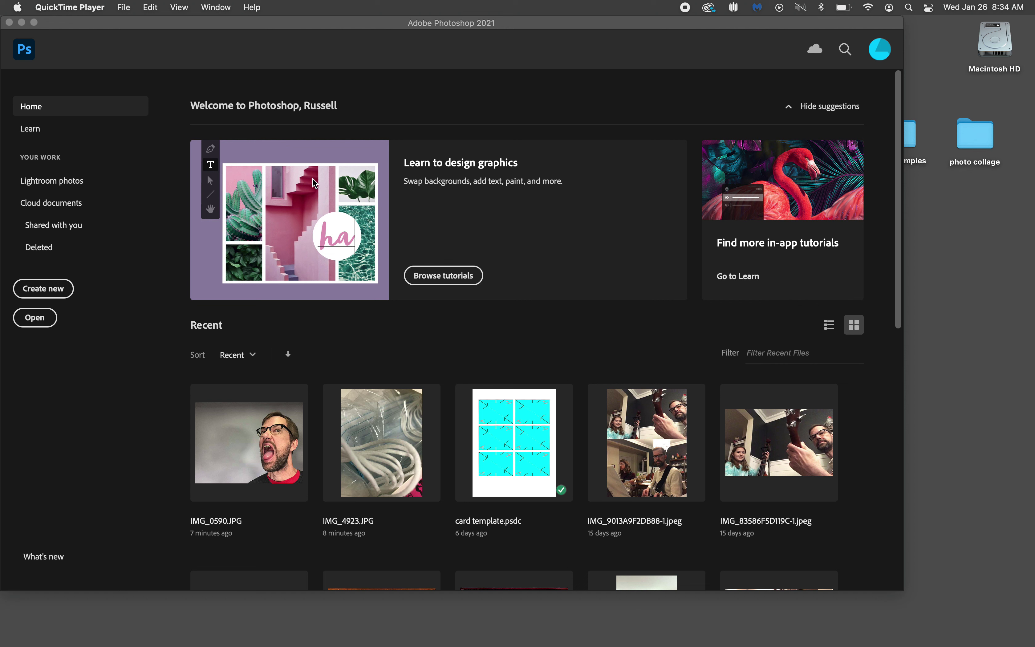
- Create a new Letter document (8.5 × 11 in, 300 ppi) and zoom out to see the whole page
click(375, 29)
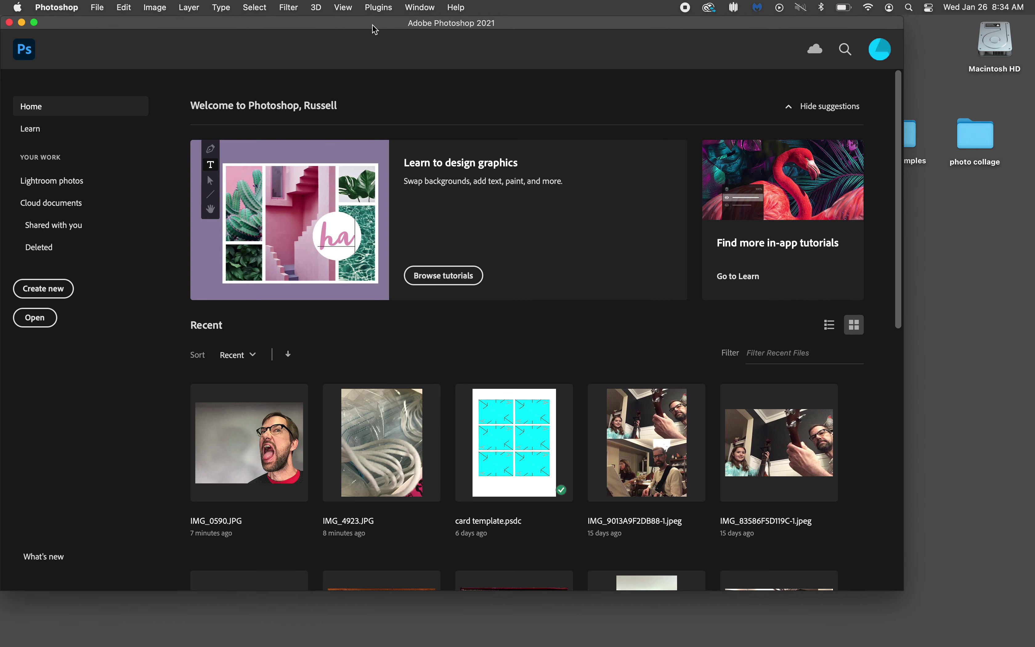
click(58, 294)
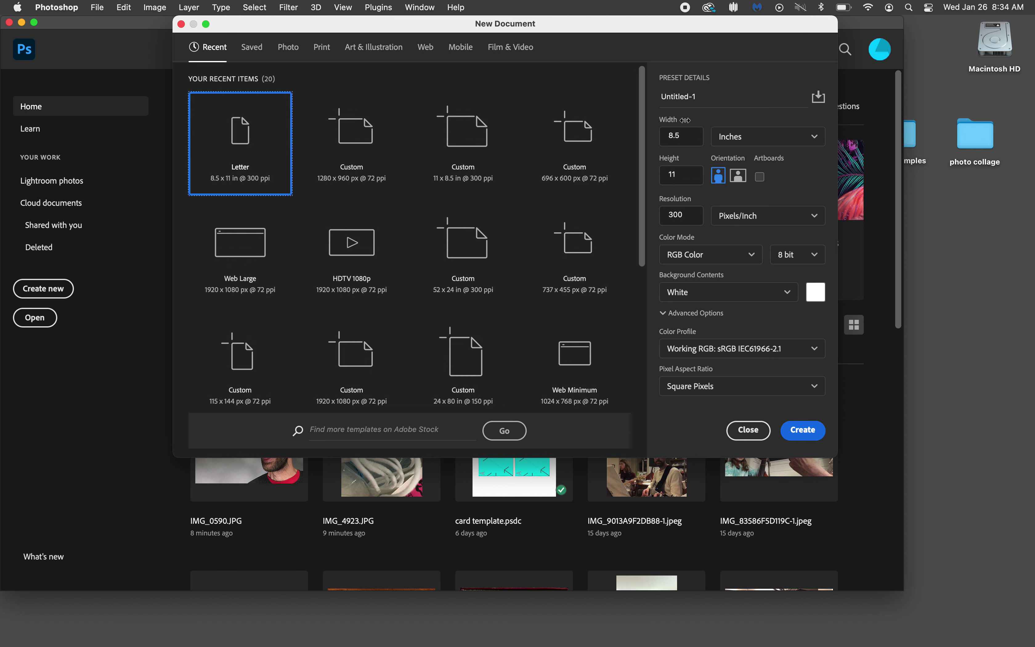
click(683, 135)
click(686, 176)
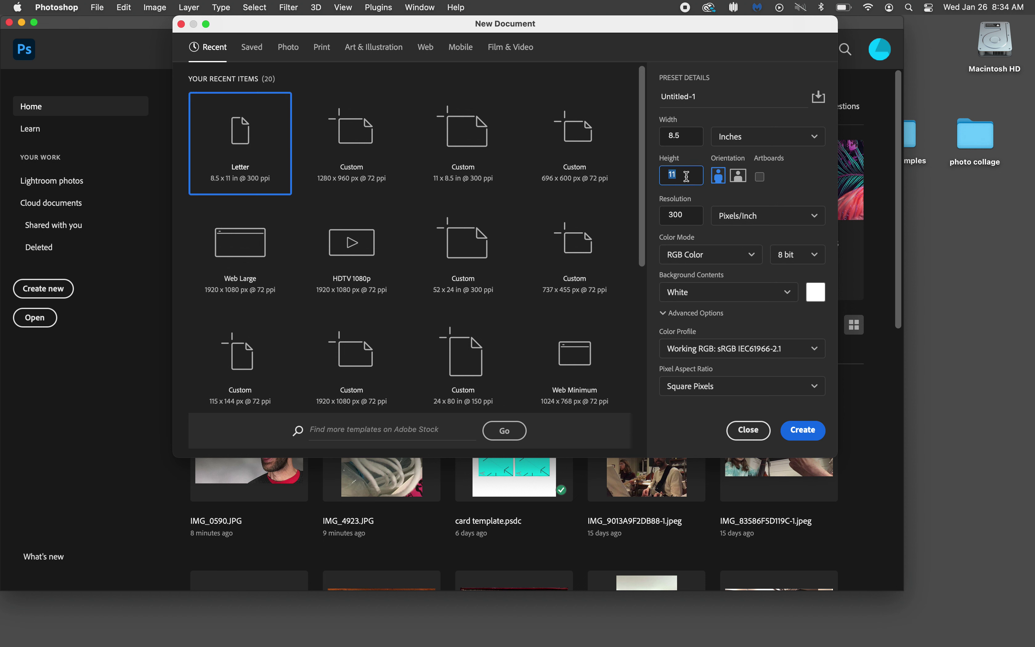
click(689, 216)
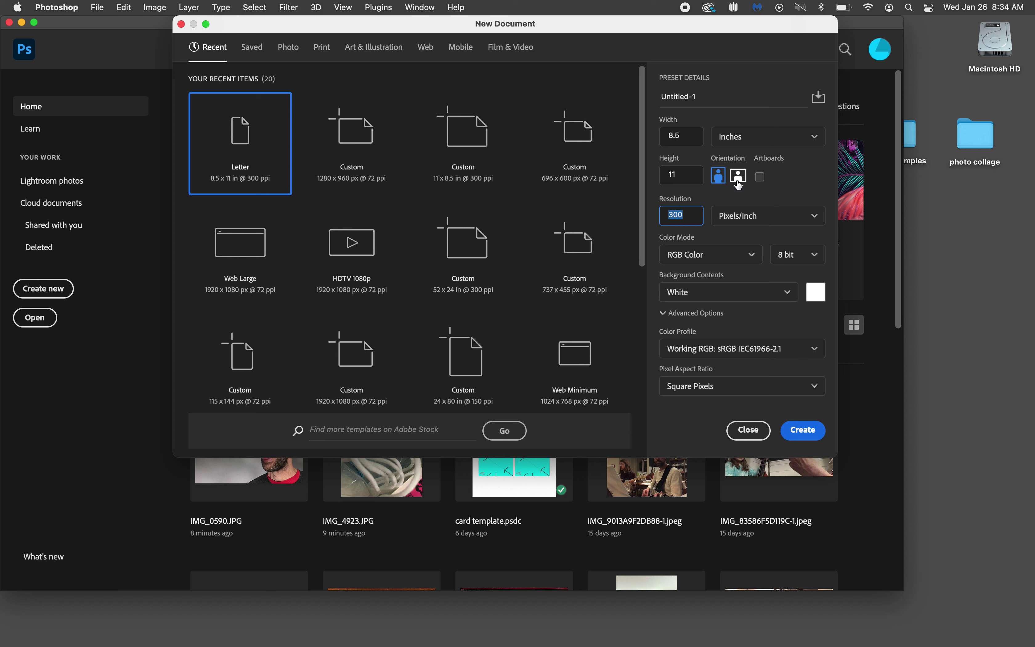
click(796, 430)
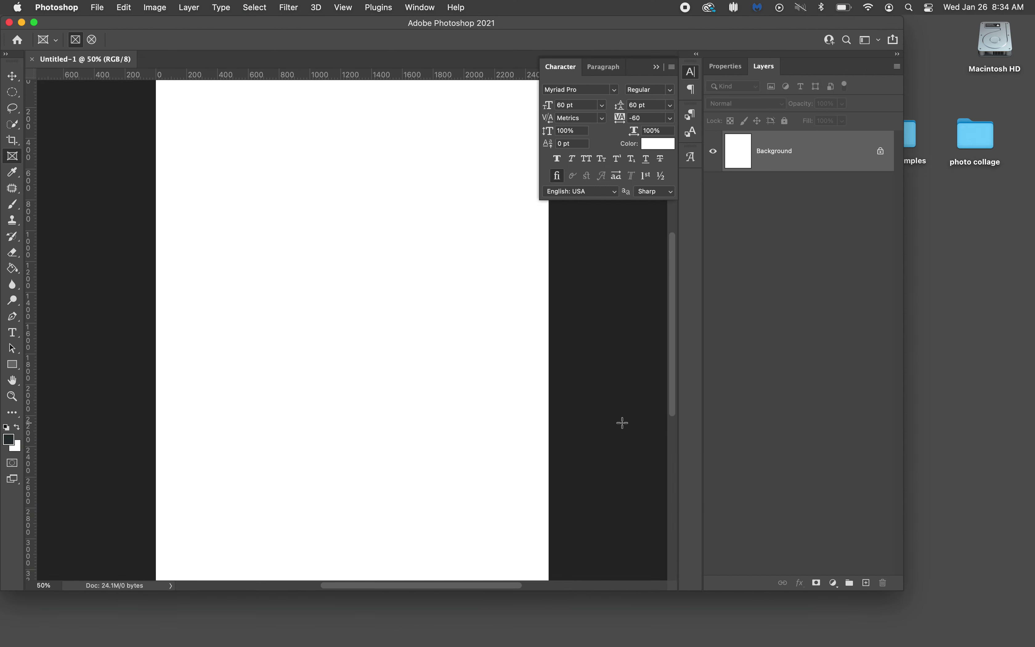
key(super+minus)
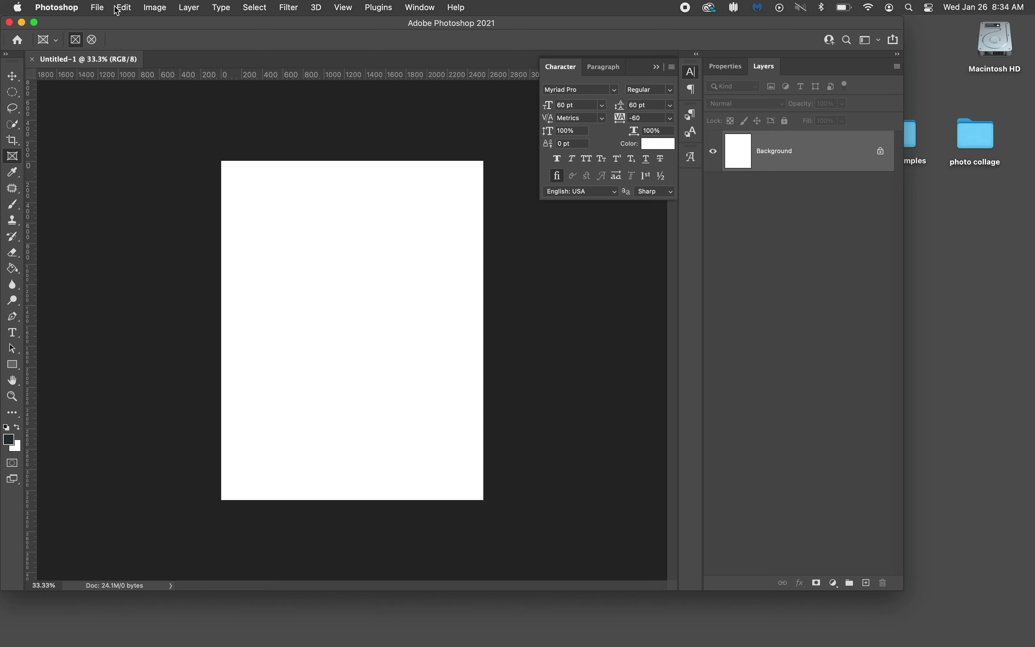
- Open IMG_0590.JPG from the Desktop's photo collage folder
click(102, 9)
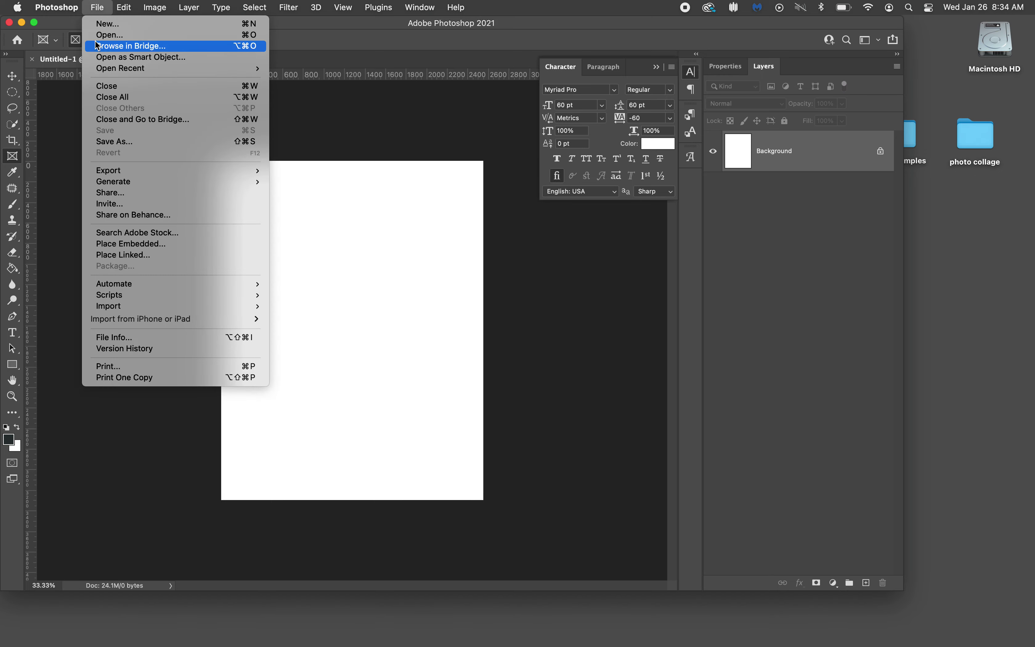
click(105, 35)
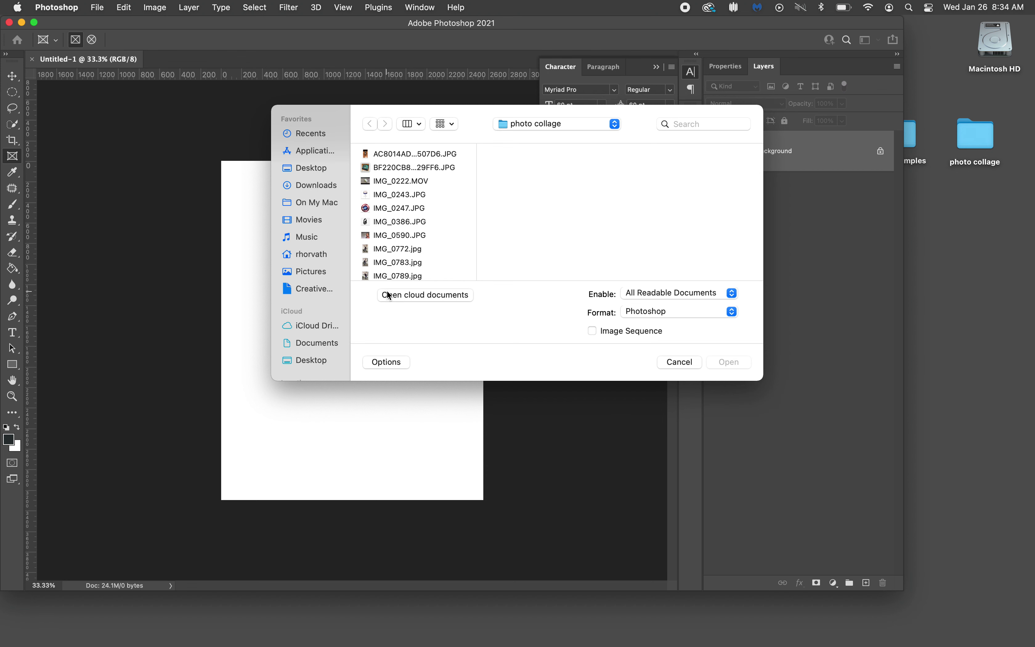
click(318, 171)
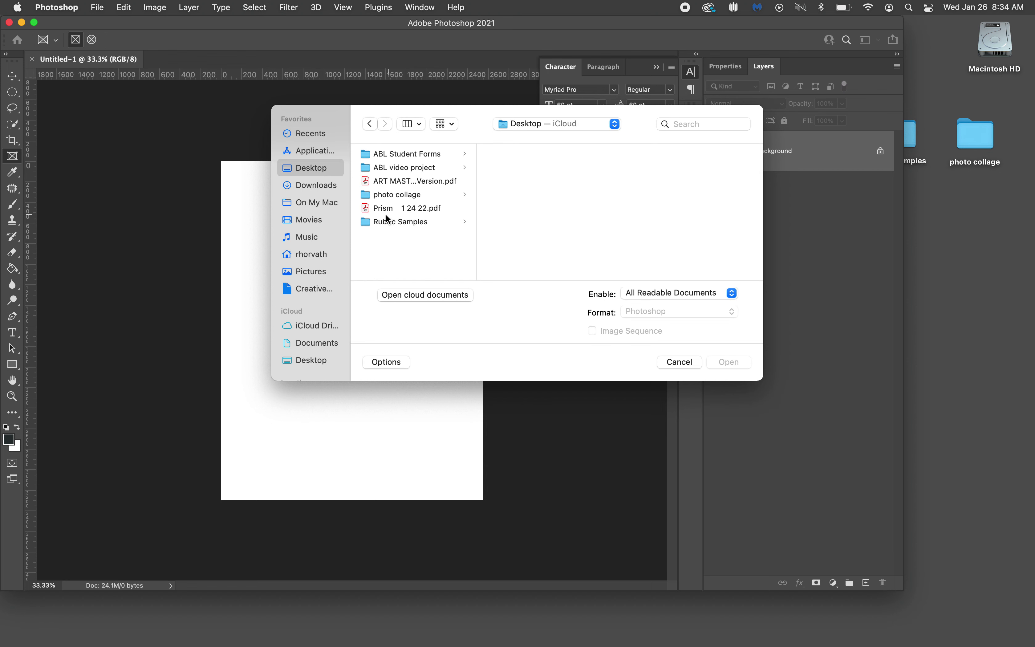
click(368, 199)
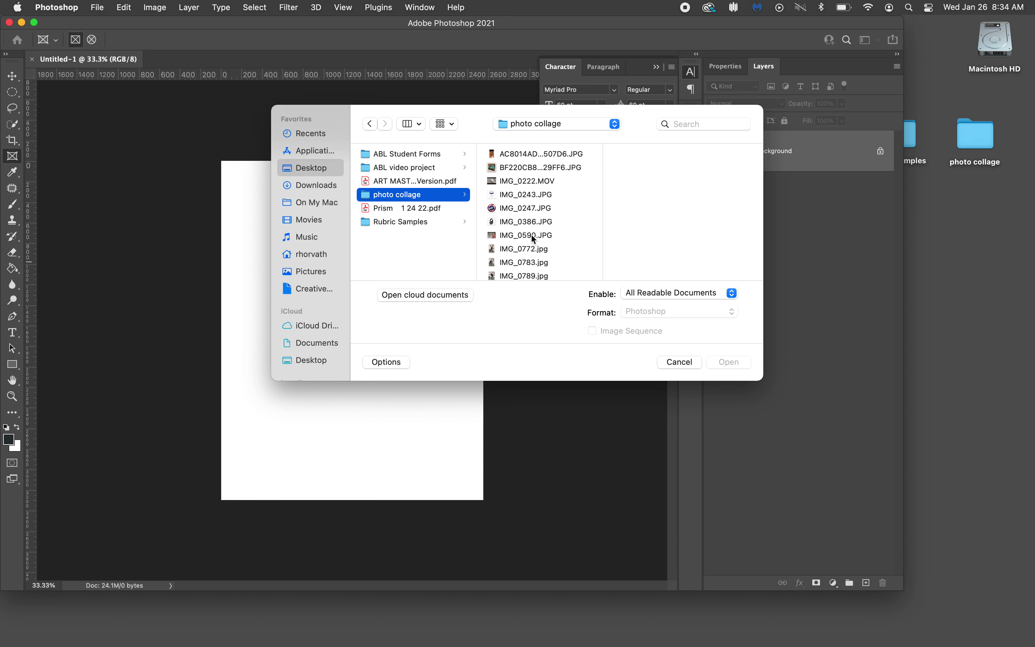
scroll(526, 213, down, 10)
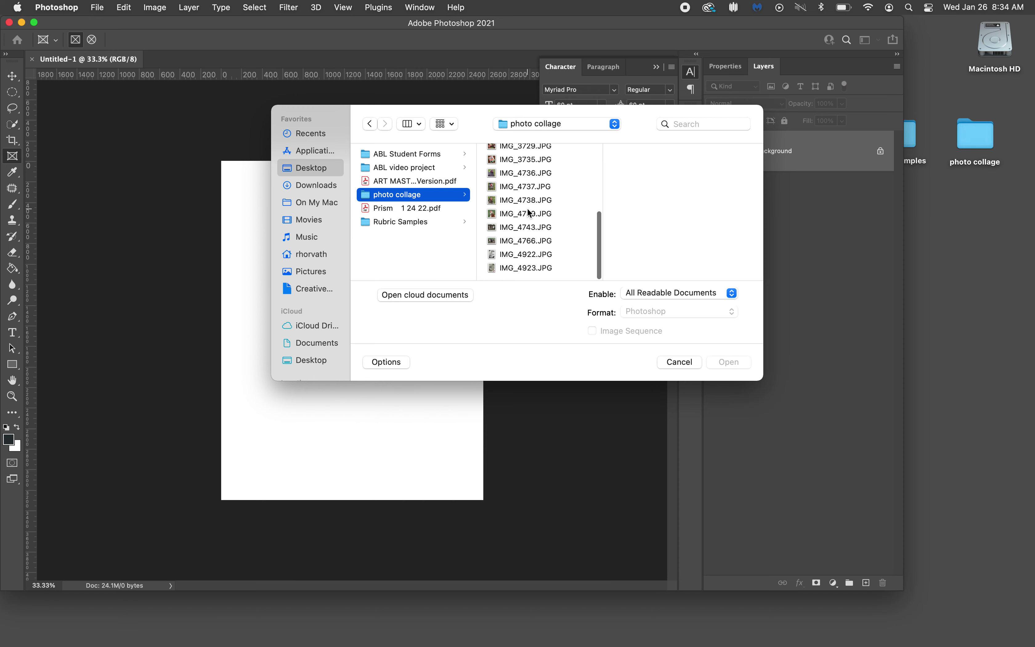
click(516, 173)
click(518, 159)
key(Up)
key(Up)
key(Up)
key(Up)
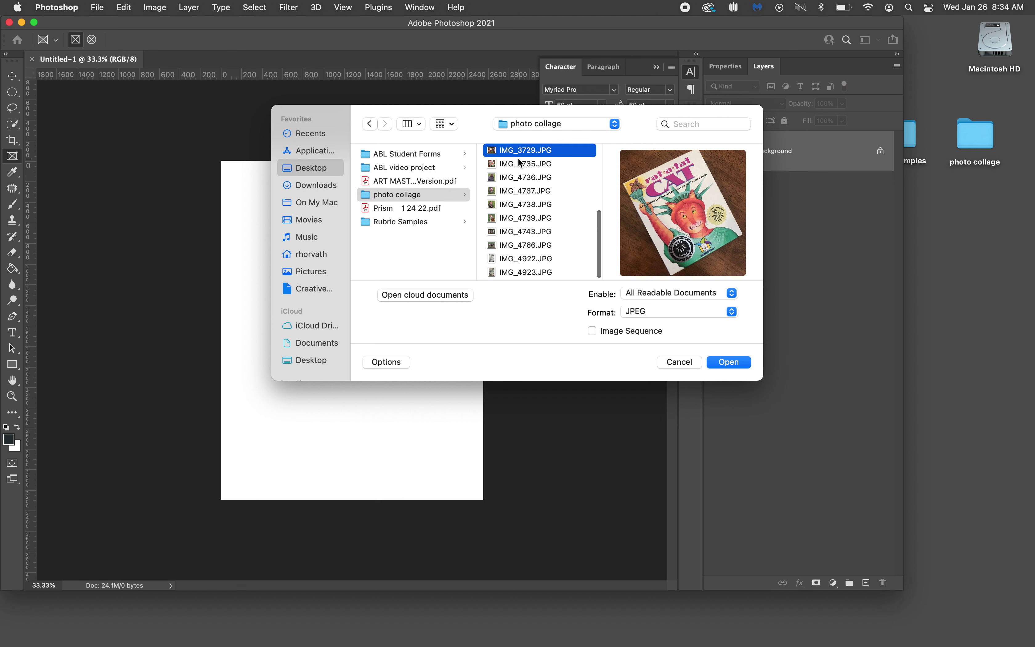
key(Up)
key(Up)
key(Up)
key(Up)
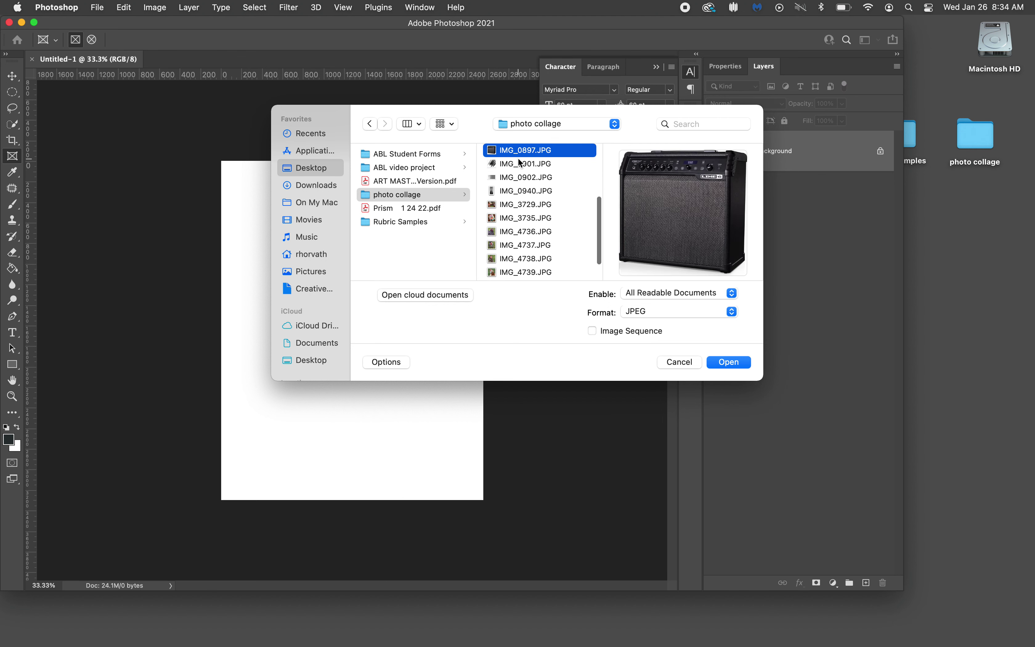
key(Up)
key(Up)
key(Up)
key(Up)
key(Up)
key(Up)
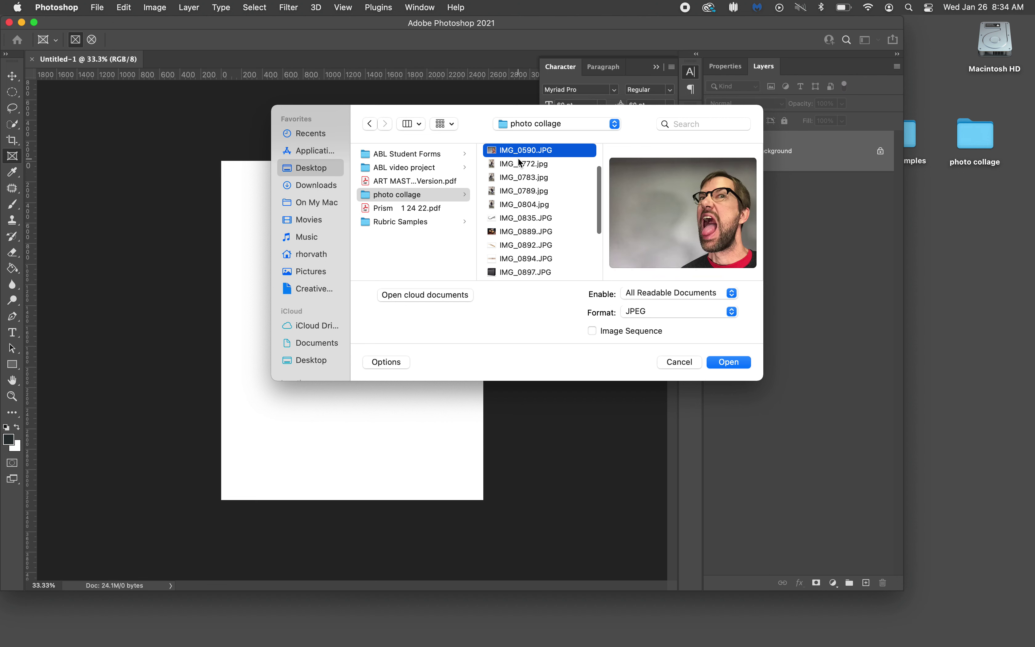
click(718, 364)
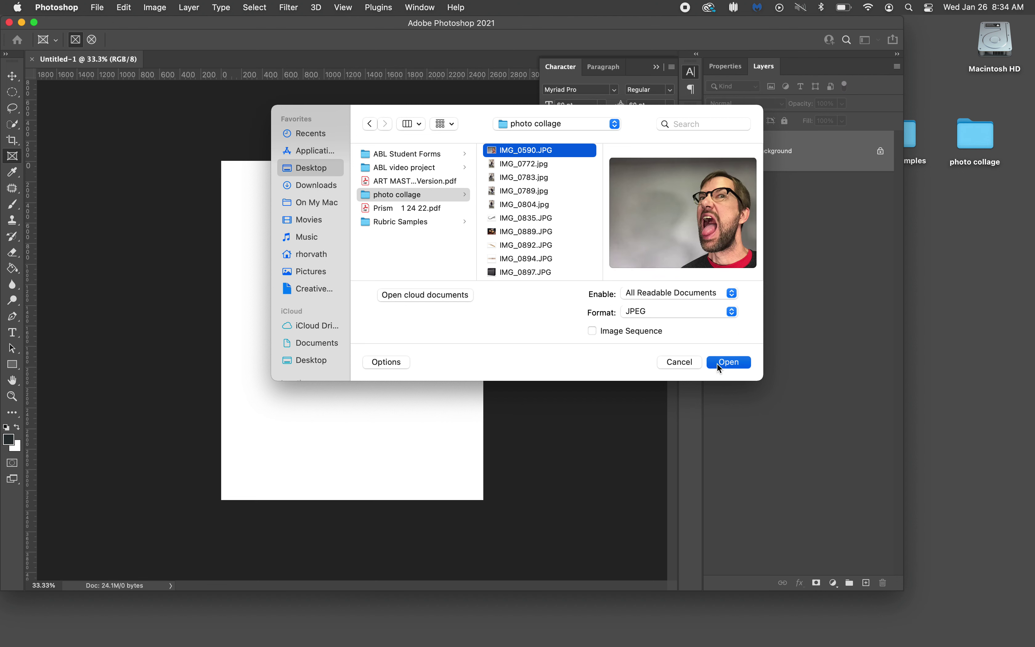
- Duplicate the photo's Background layer into Untitled-1, then close the IMG_0590.JPG tab
right_click(818, 146)
click(832, 175)
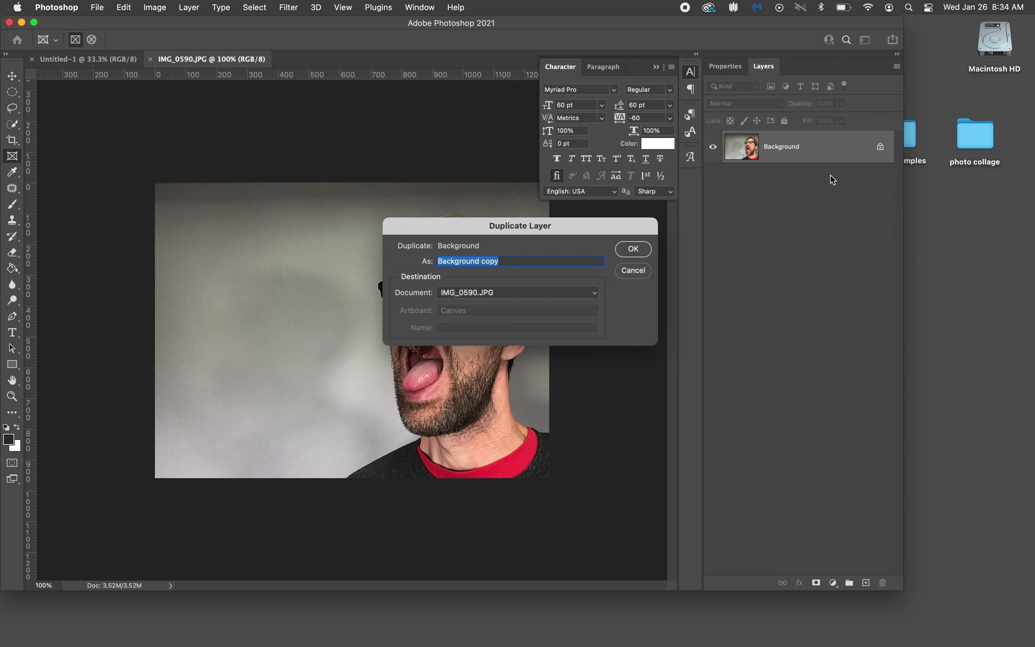
click(514, 293)
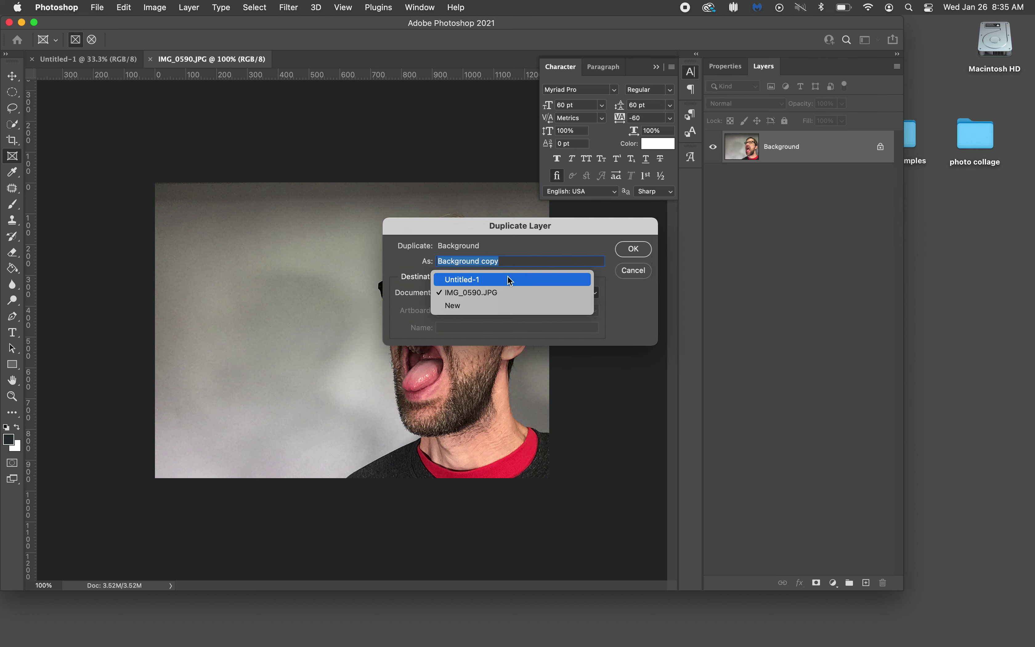
click(513, 280)
triple_click(501, 261)
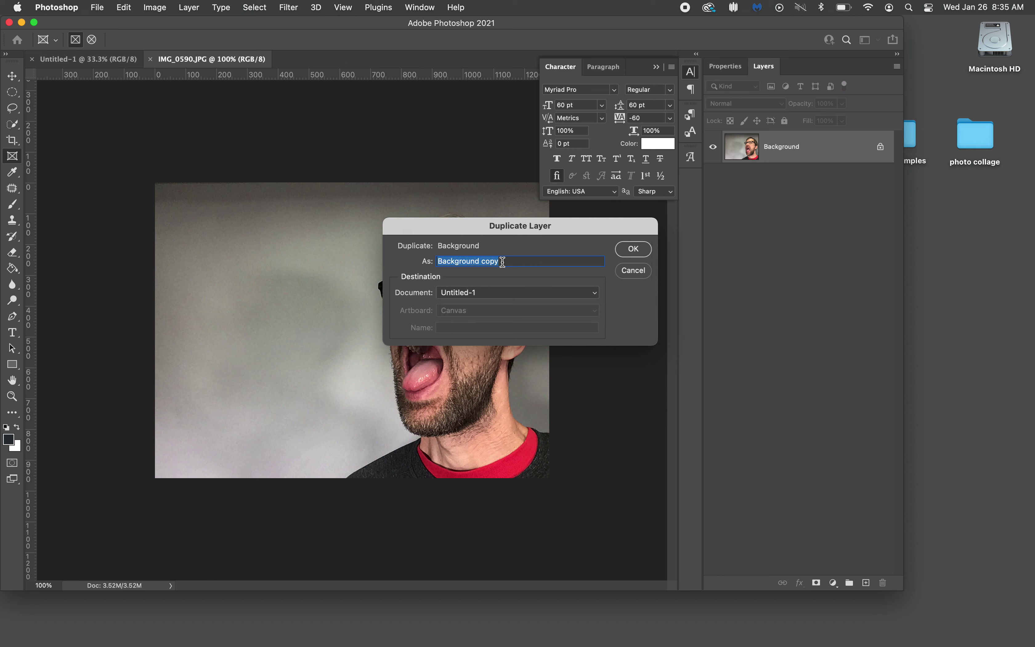
text(Big Fasce)
key(BackSpace)
click(633, 249)
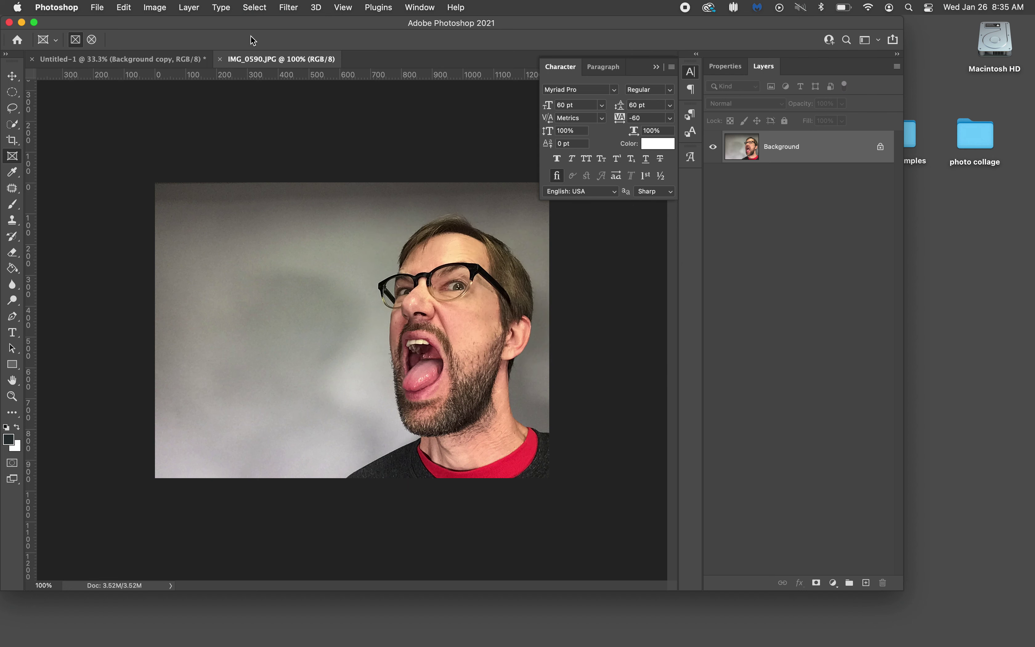
click(219, 59)
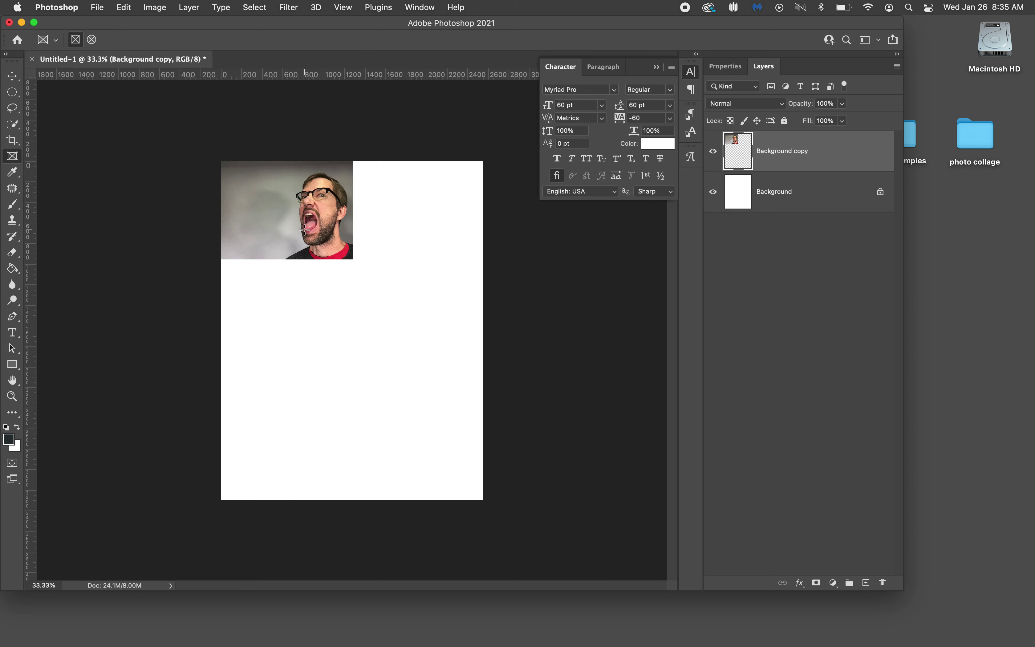
- Free-transform the Background copy photo to about 285% so it fills the page below a white strip
key(v)
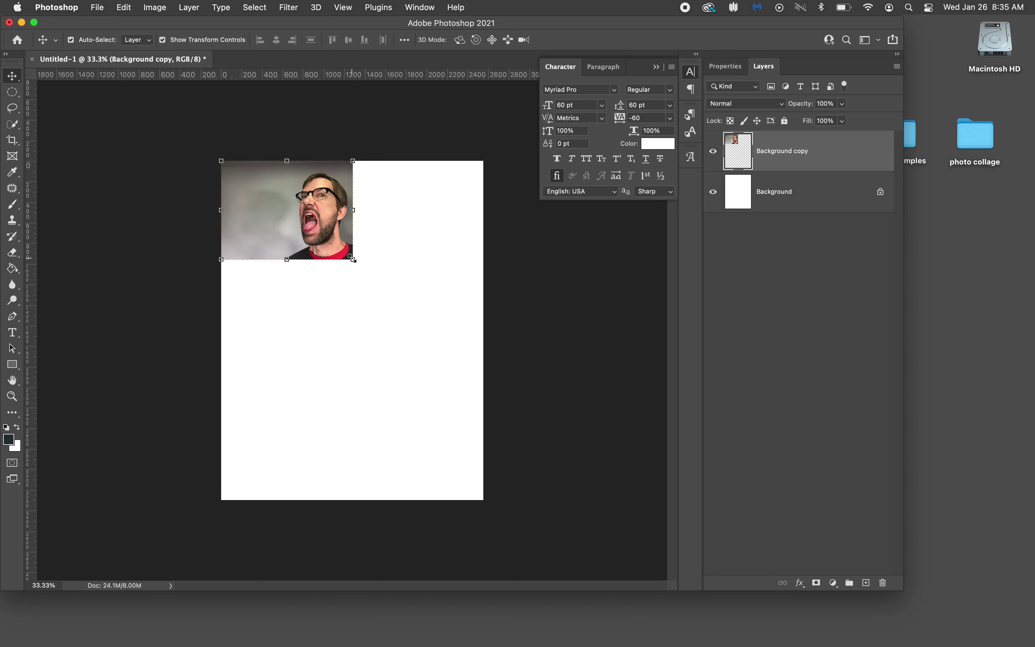
drag(352, 259, 587, 440)
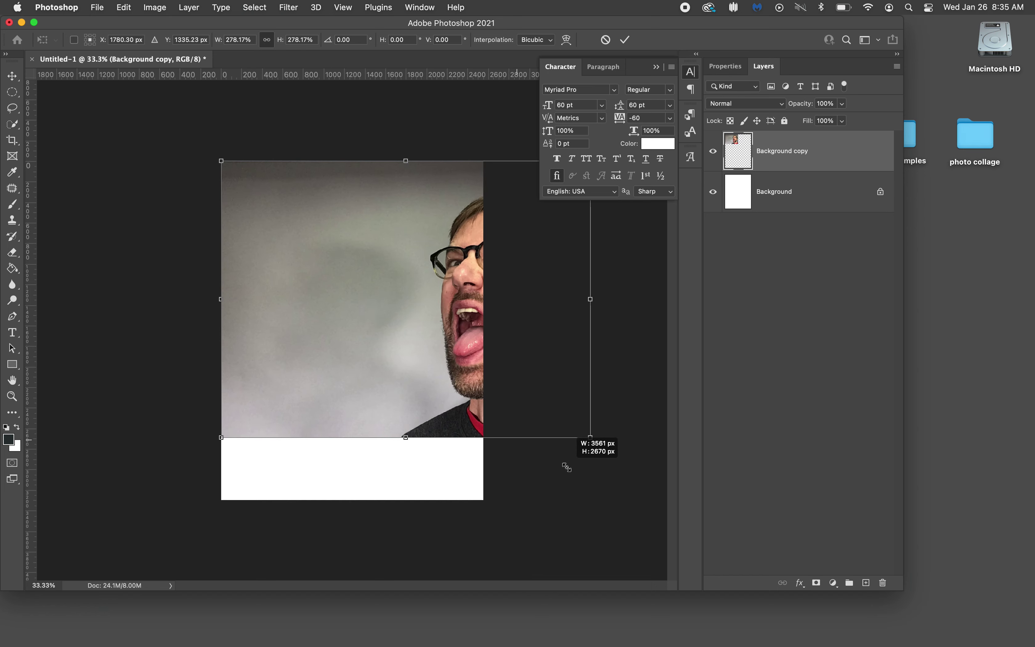
drag(444, 372, 368, 434)
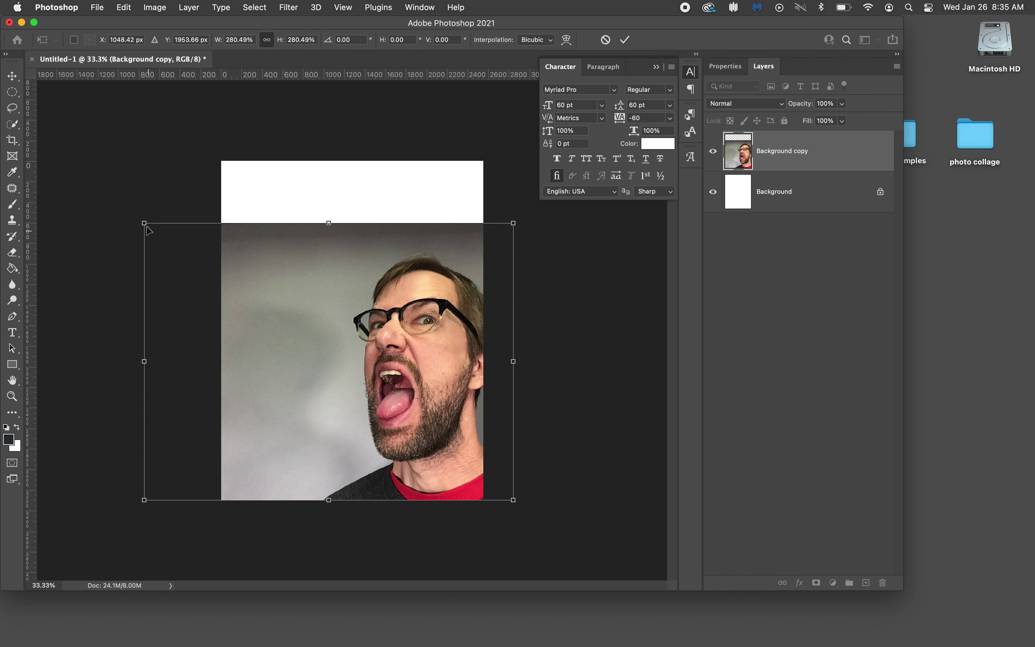
drag(133, 213, 124, 206)
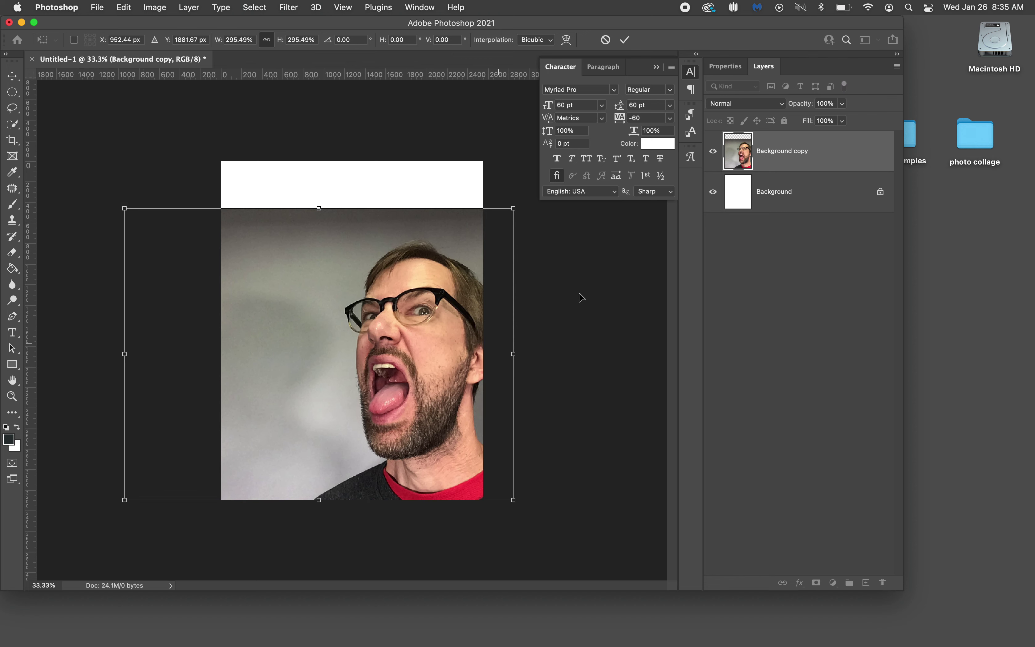
drag(125, 208, 138, 218)
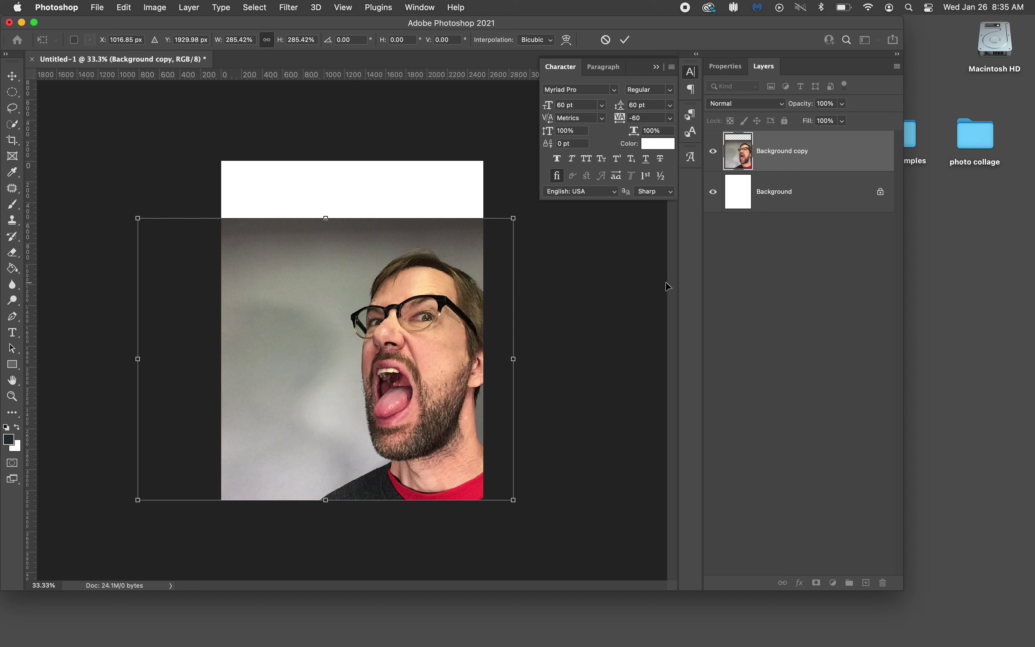
click(624, 41)
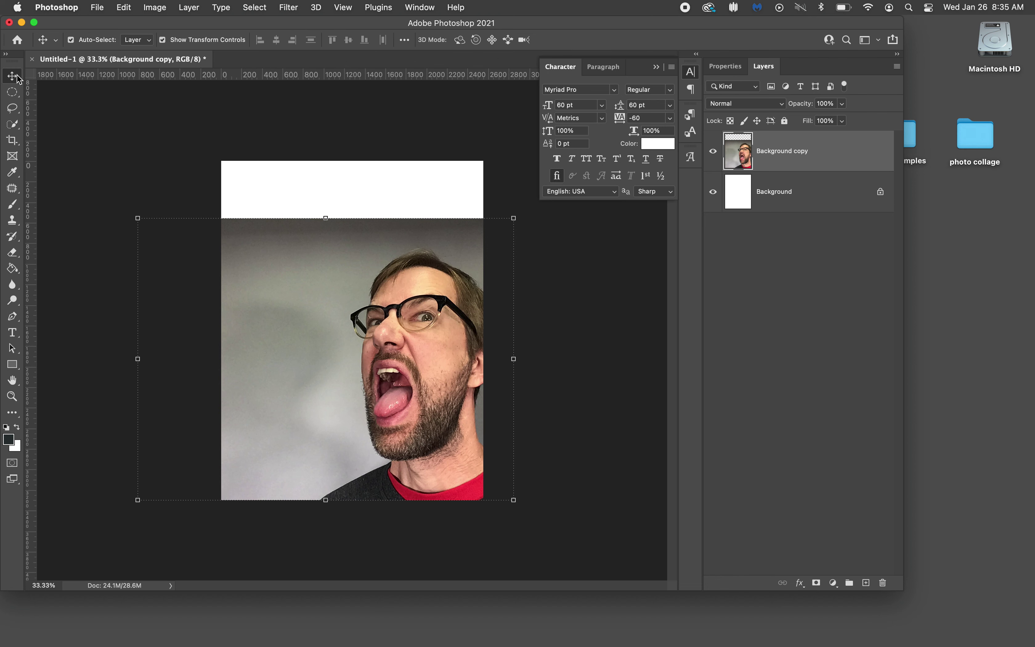
- Enable Auto-Select, select the photo layer, and rename Background copy to 'Big Face'
click(162, 39)
click(162, 40)
click(70, 39)
click(455, 200)
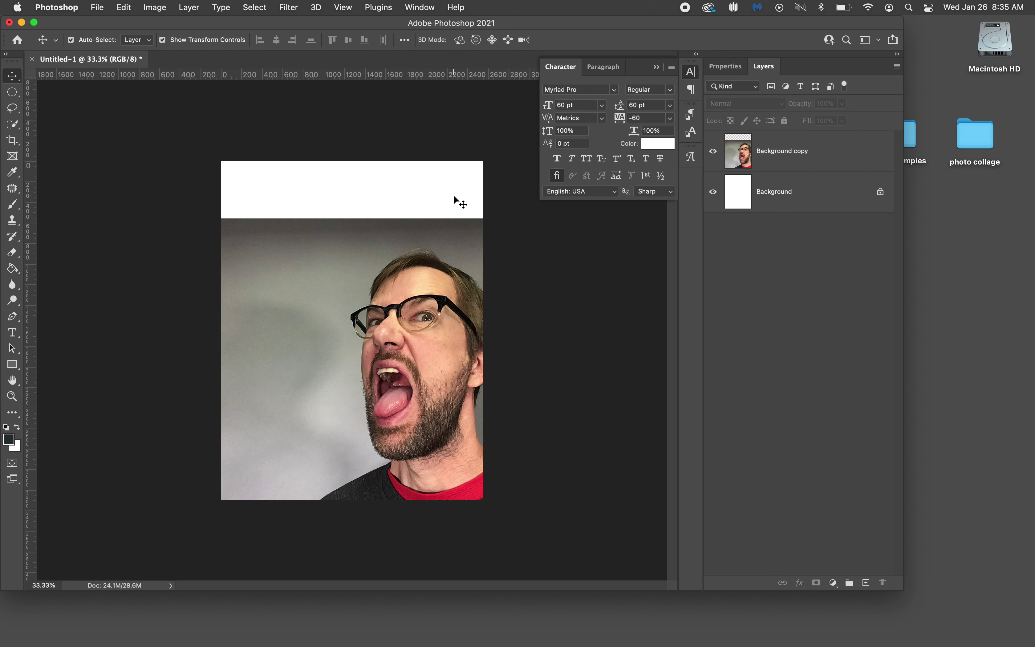
click(443, 259)
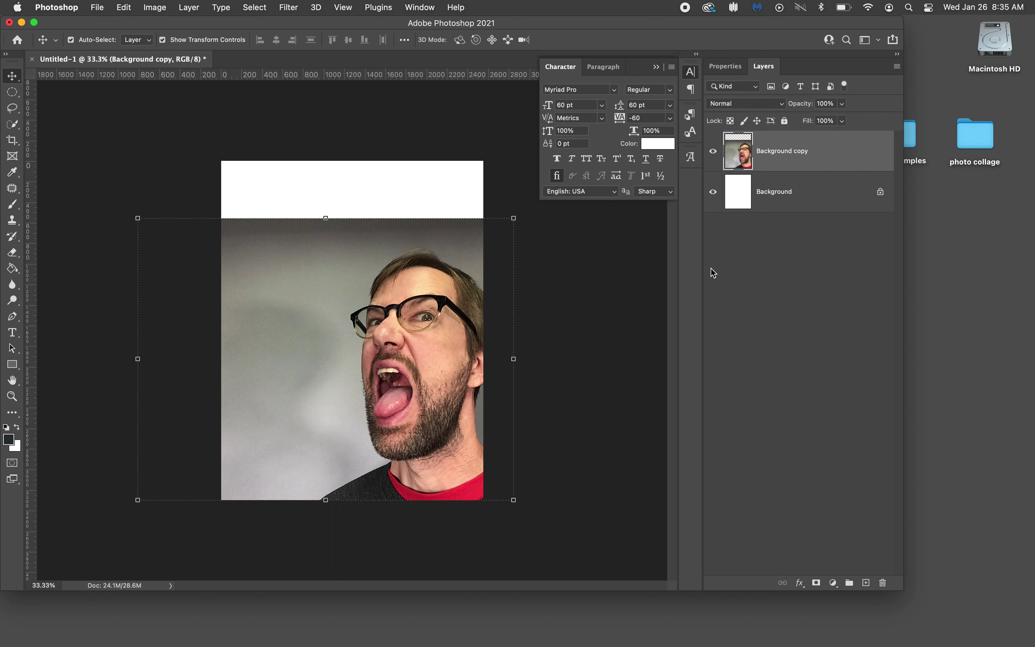
double_click(789, 152)
text(Big Face)
key(Return)
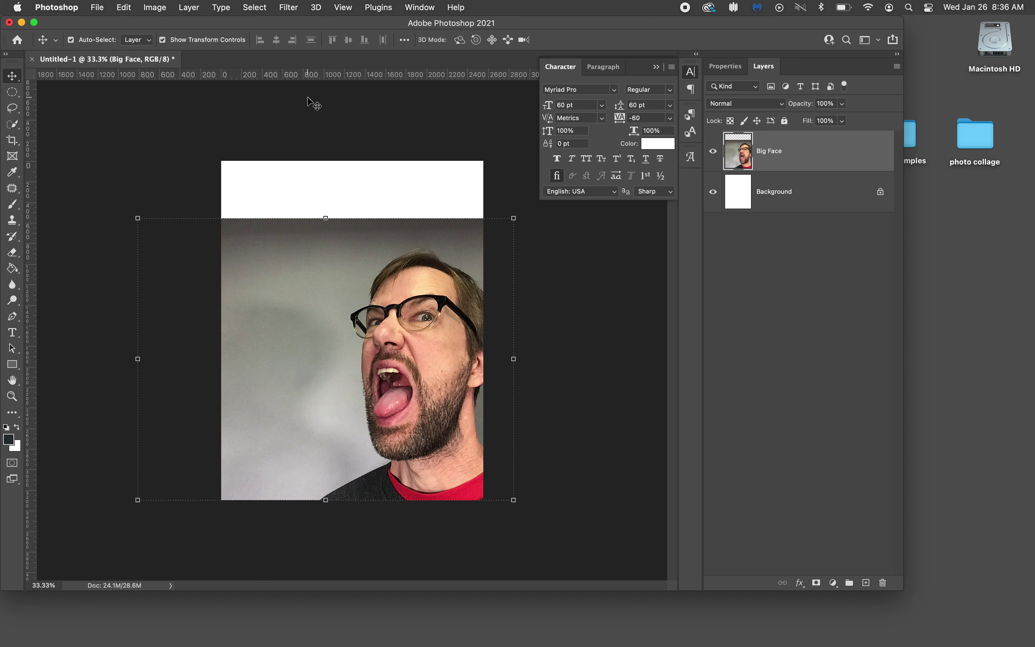
- Open Select and Mask on Big Face and use Select Subject to isolate the person
click(256, 8)
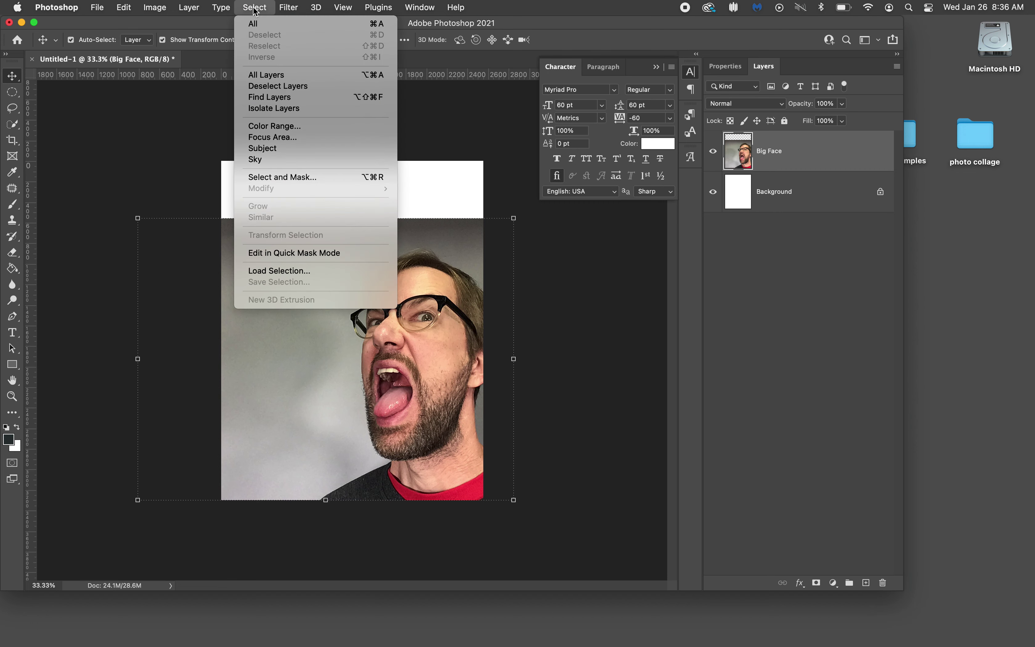
click(277, 176)
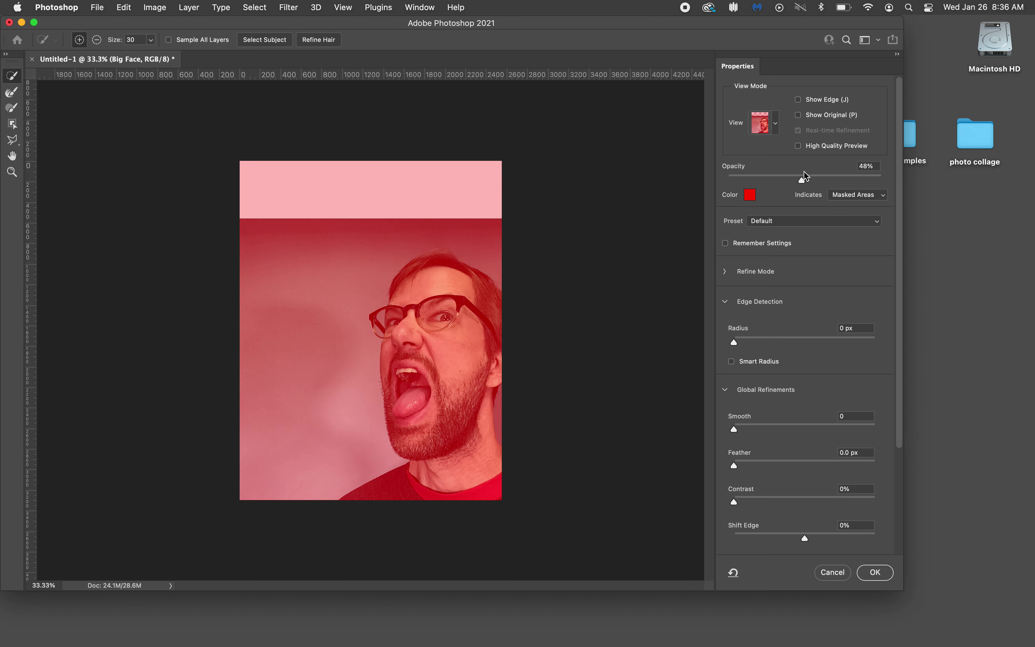
mouse_move(802, 179)
mouse_down()
mouse_move(731, 181)
mouse_move(913, 181)
mouse_move(805, 184)
mouse_up()
click(774, 124)
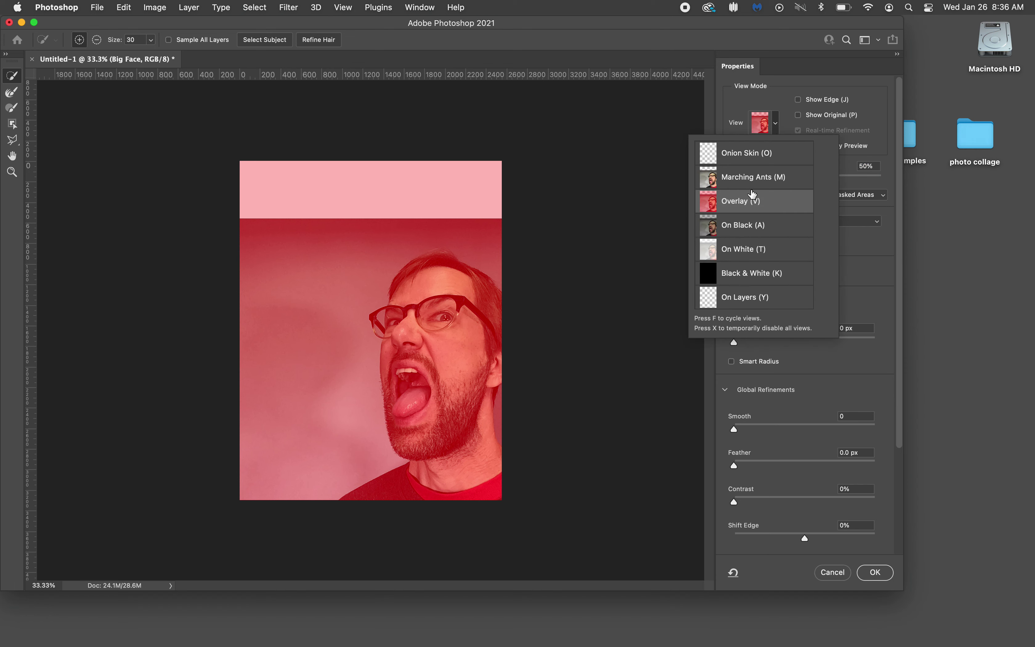
click(784, 93)
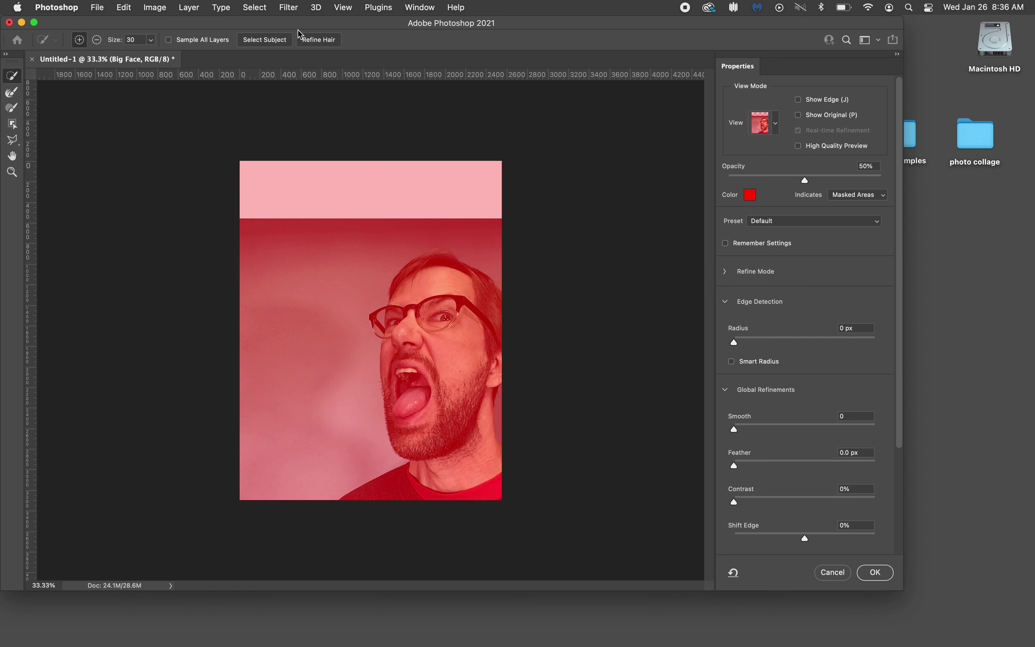
click(265, 40)
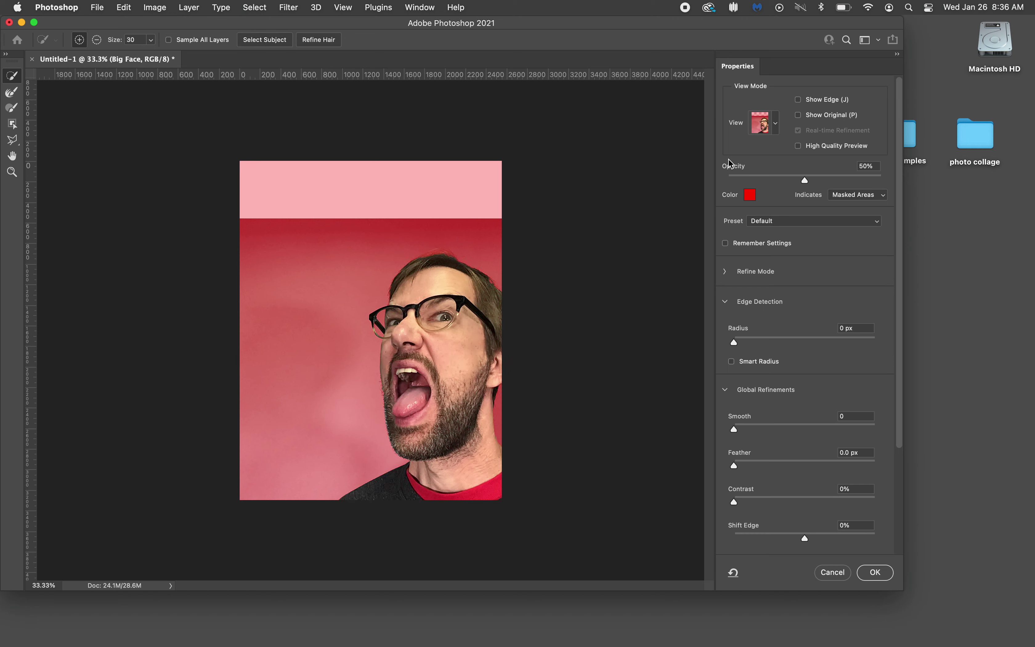
- Make the overlay fully opaque, then switch the view mode to Black & White
click(775, 128)
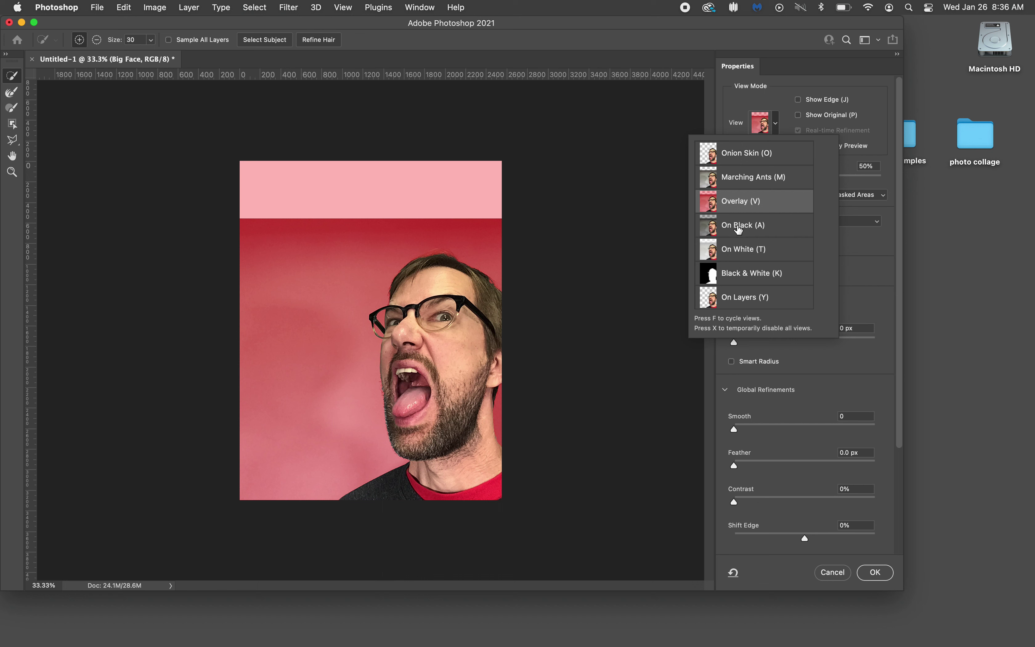
click(882, 137)
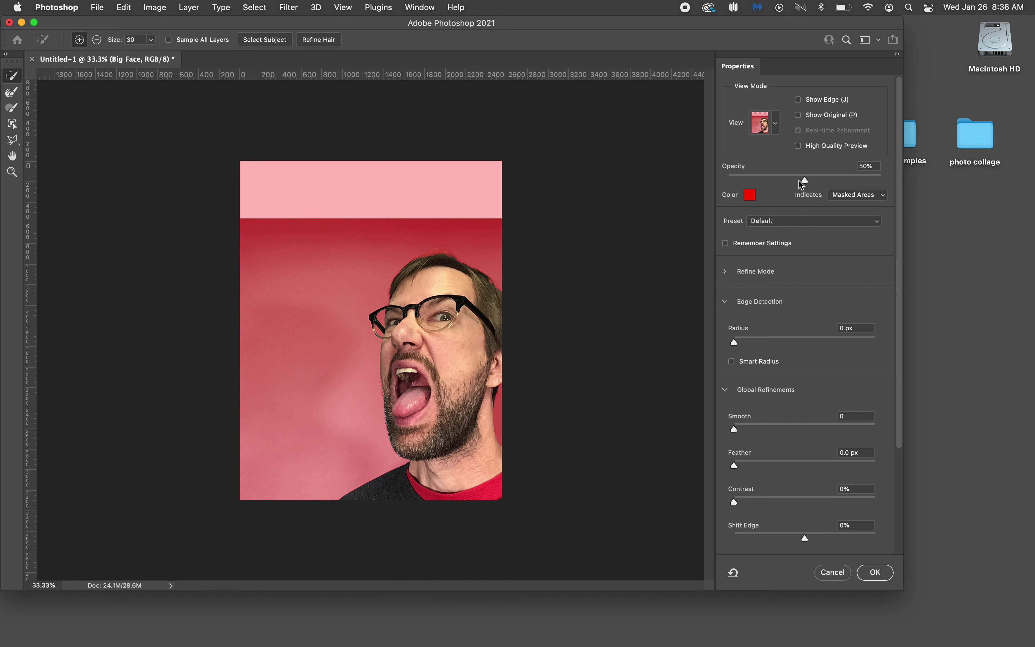
mouse_move(799, 181)
mouse_down()
mouse_move(892, 181)
mouse_move(720, 187)
mouse_move(805, 181)
mouse_up()
click(775, 123)
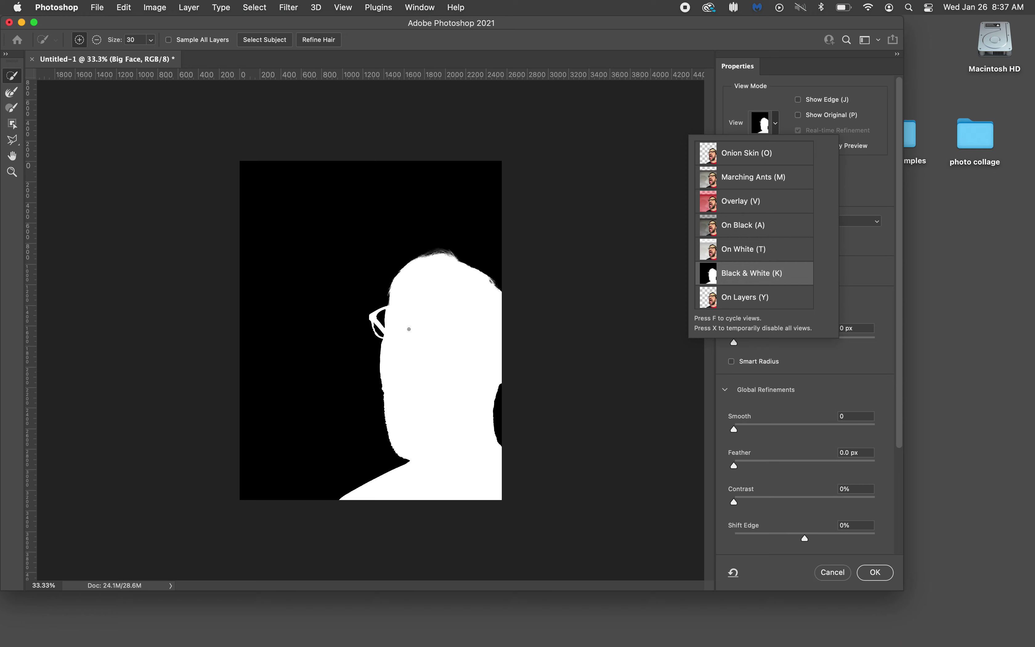
click(12, 171)
click(75, 40)
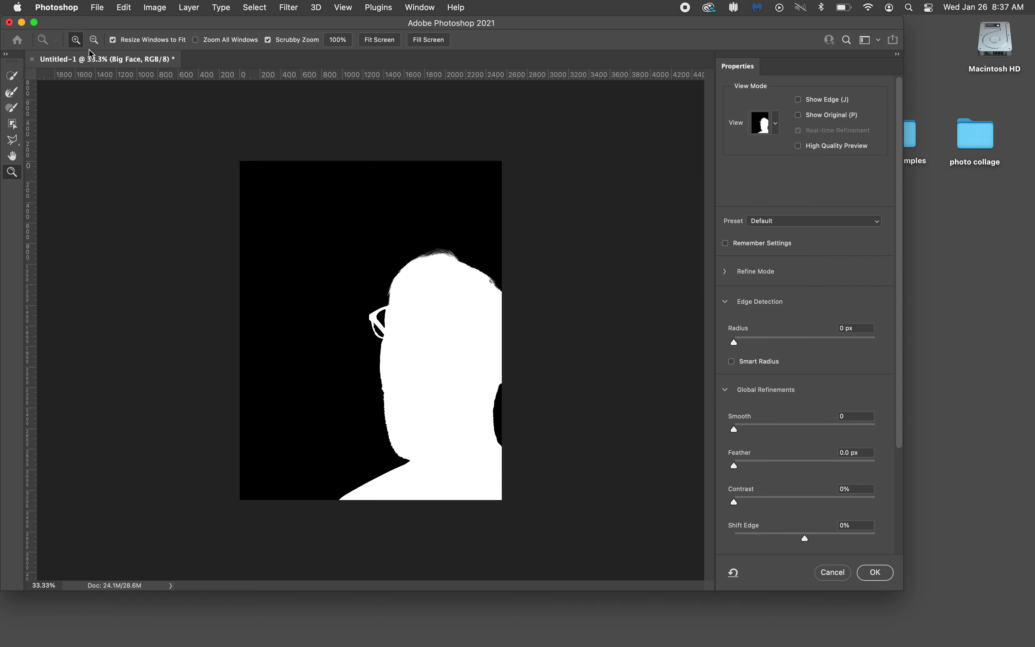
click(406, 383)
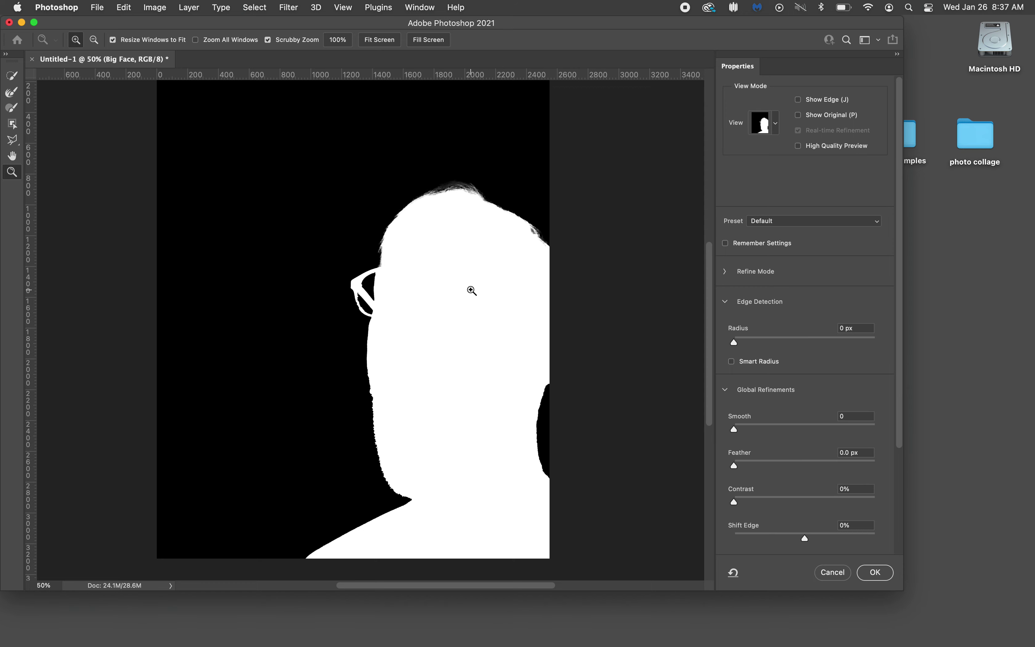
click(472, 288)
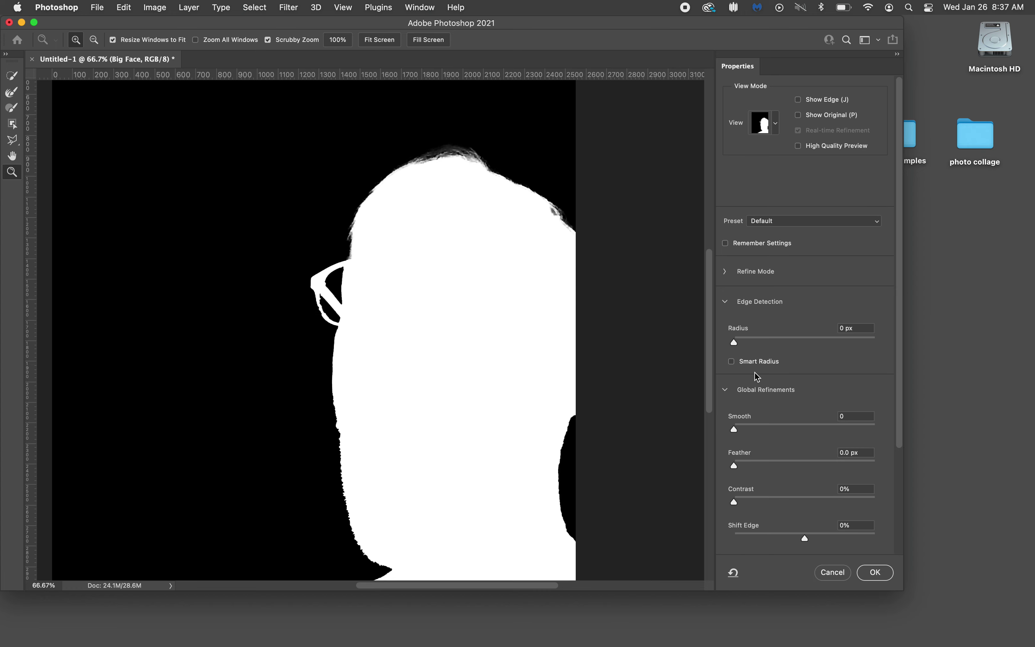
scroll(772, 376, down, 5)
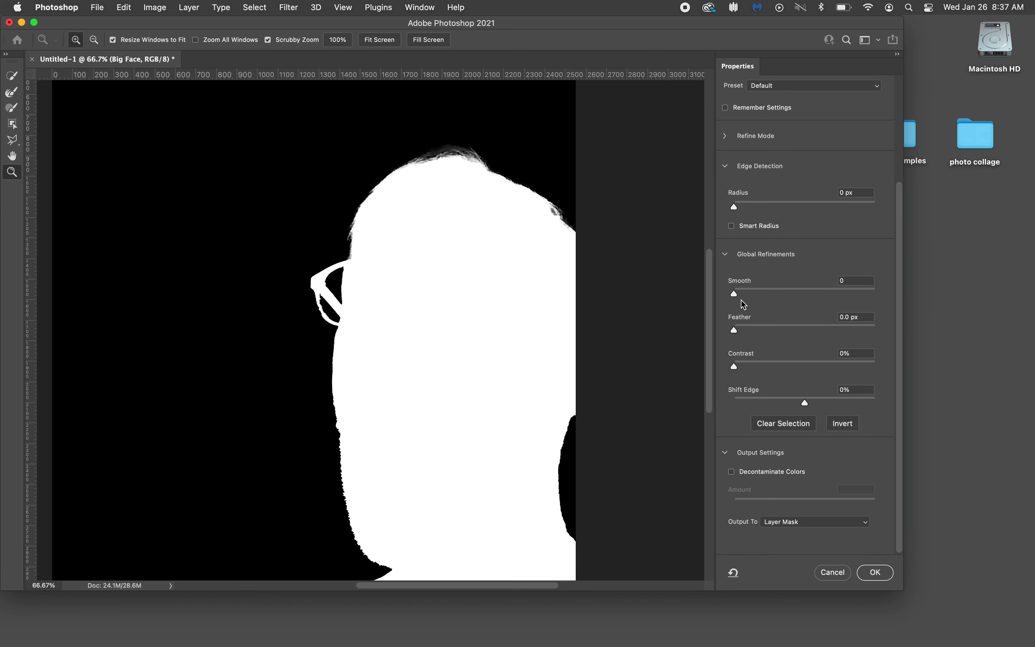
drag(735, 295, 877, 290)
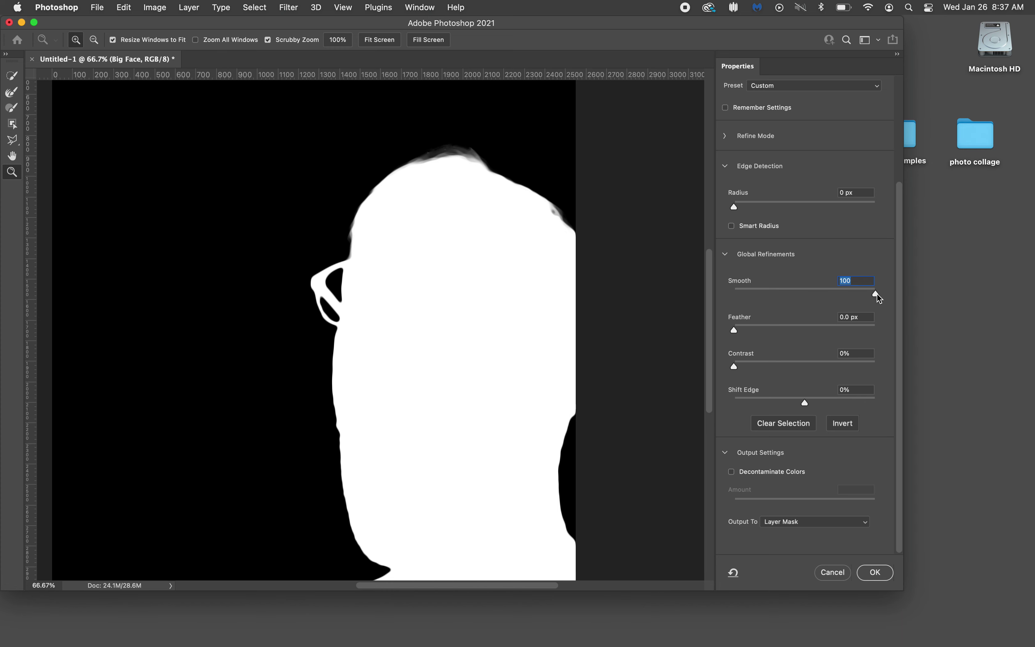
drag(876, 293, 803, 325)
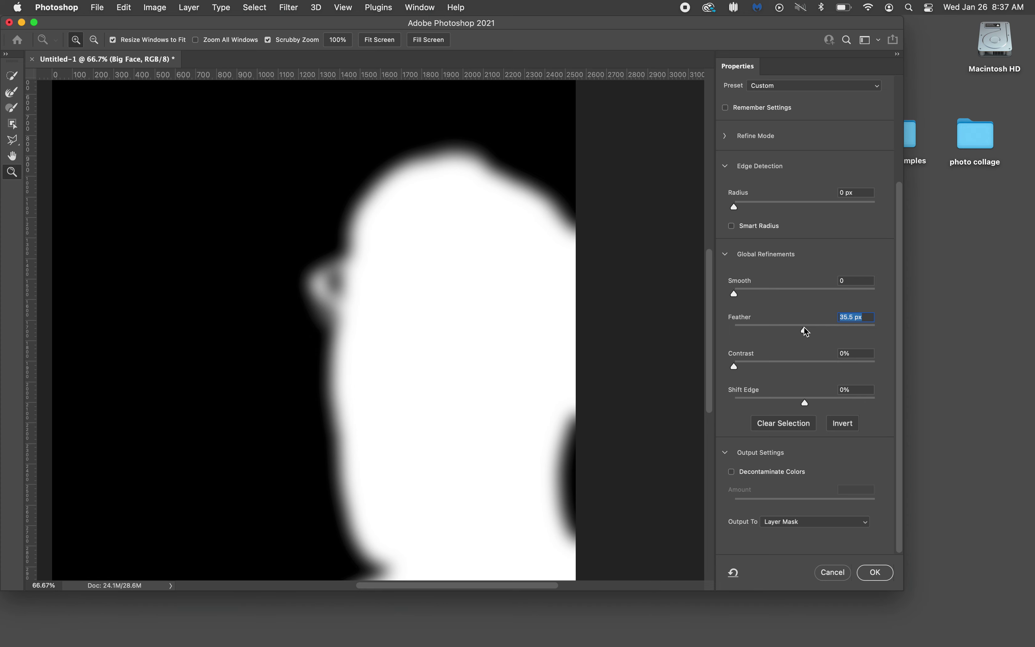
drag(804, 328, 732, 331)
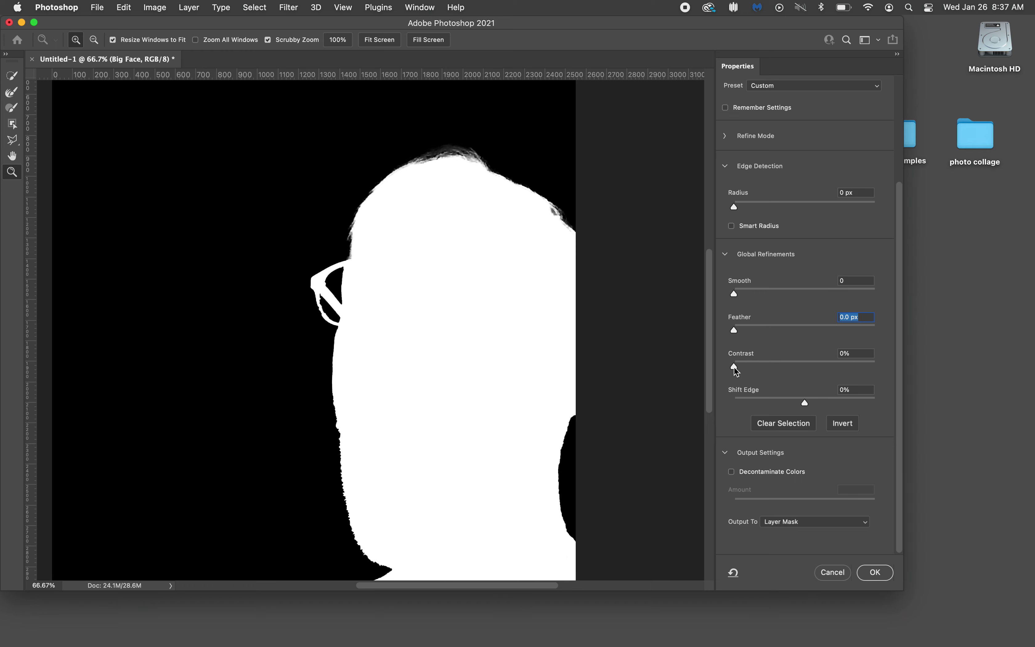
- Refine the Big Face mask edge with 5% Contrast and a +10% Shift Edge
drag(733, 365, 802, 365)
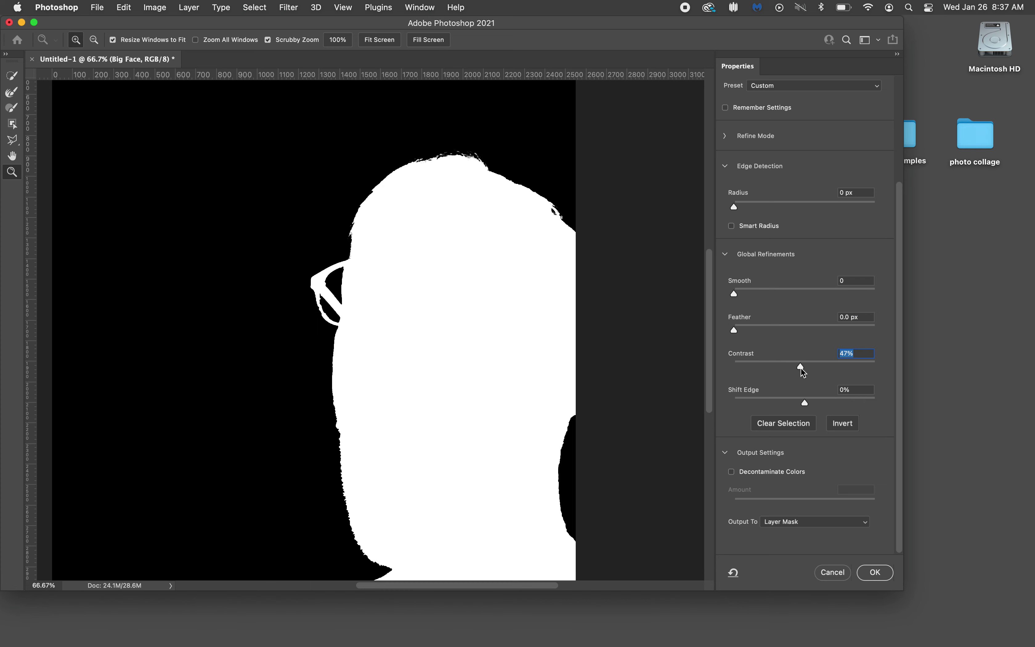
drag(800, 368, 775, 369)
drag(774, 366, 741, 367)
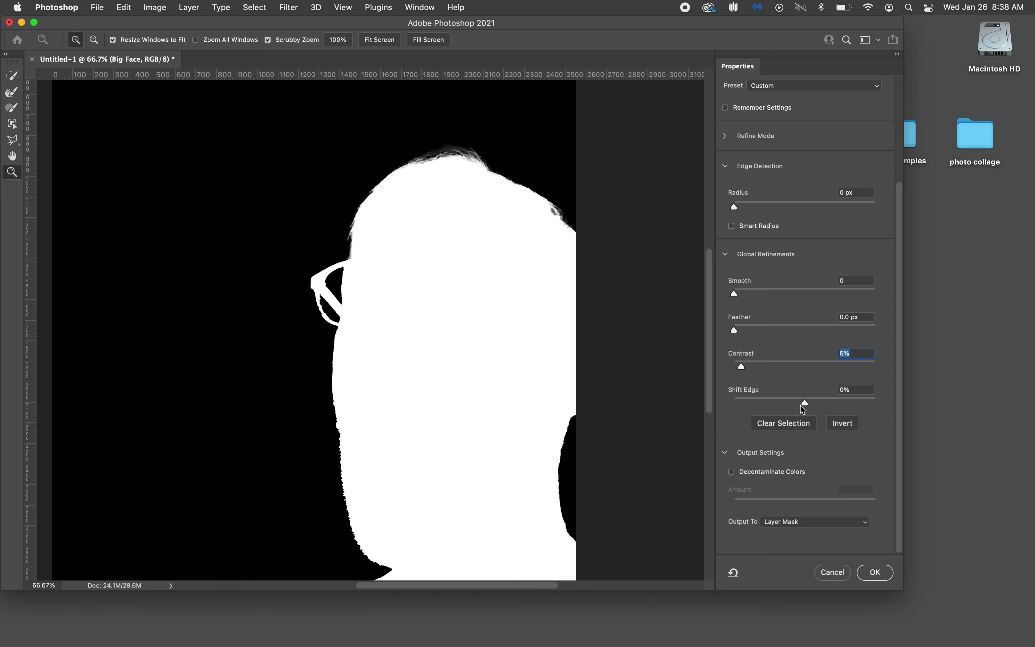
drag(800, 405, 723, 398)
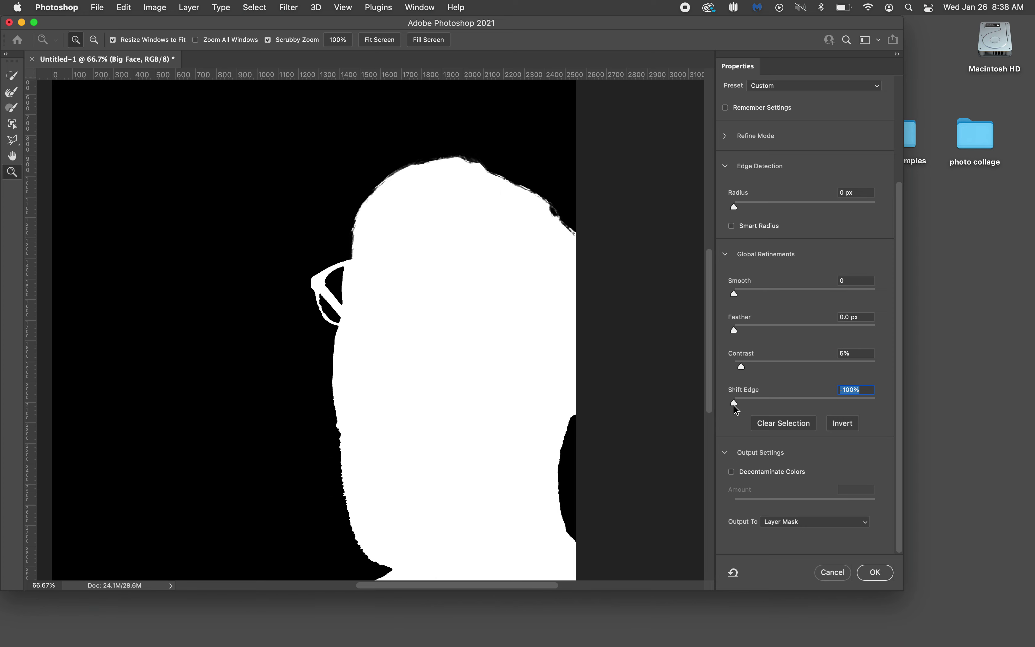
drag(734, 406, 887, 405)
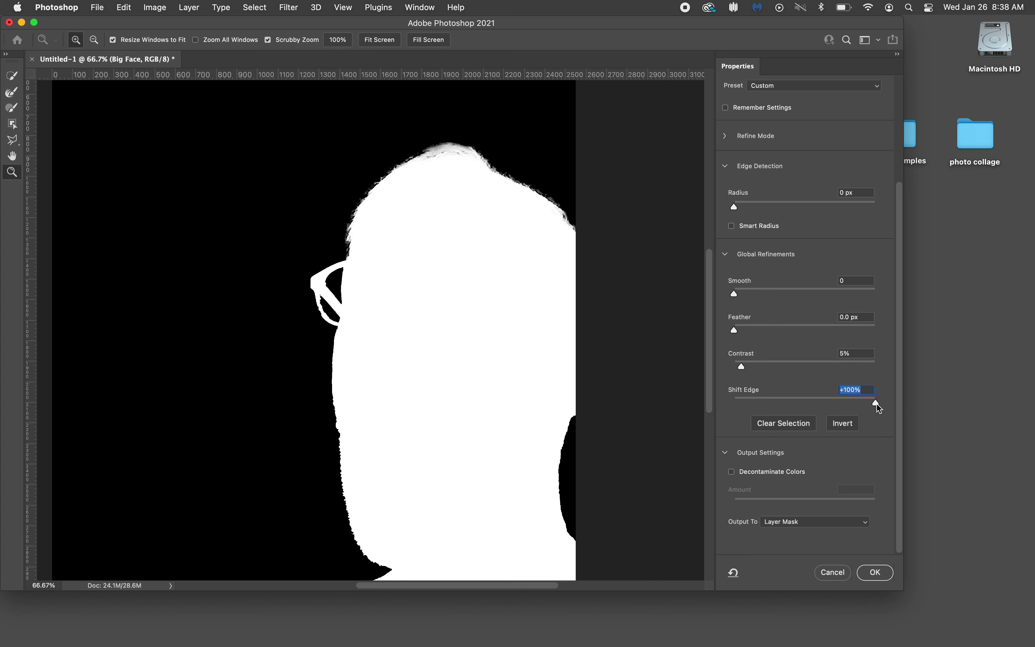
drag(876, 403, 814, 412)
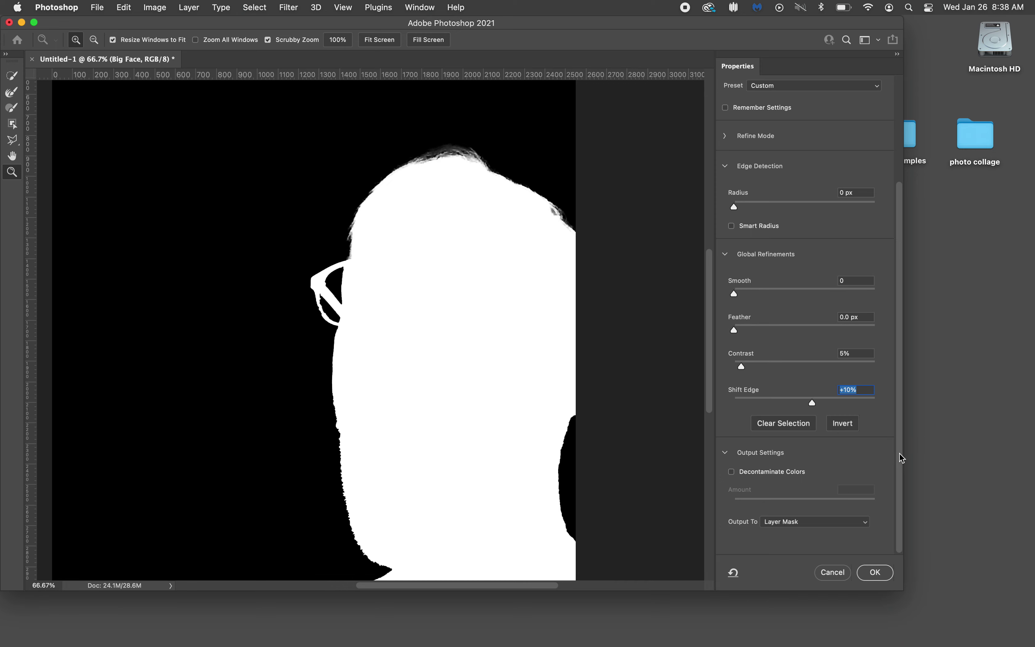
drag(899, 454, 880, 561)
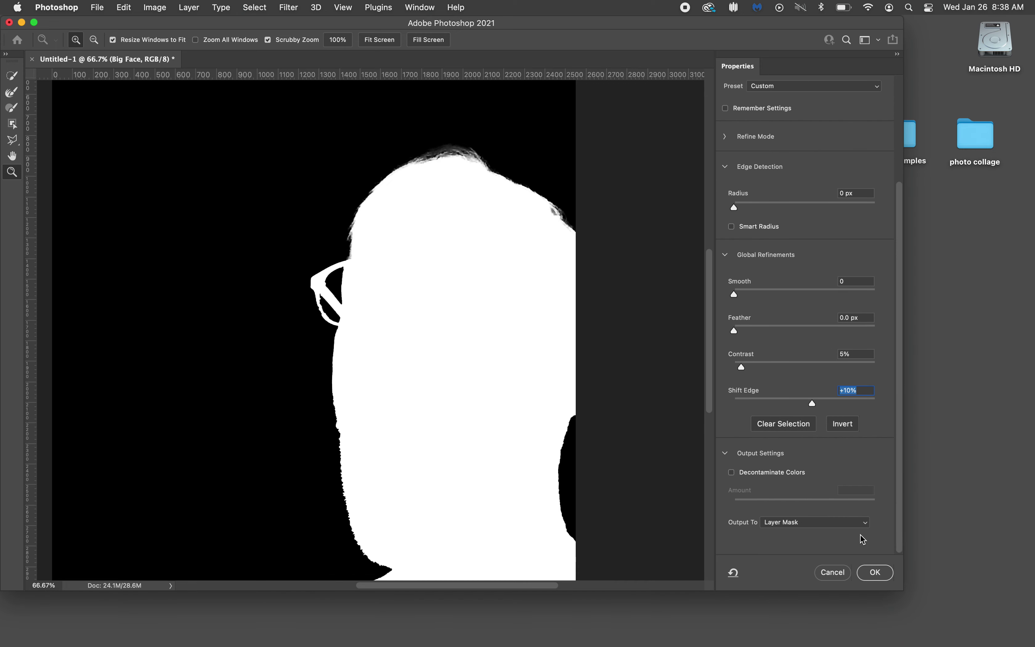
- Keep Output To on Layer Mask and switch the preview to Overlay view mode
click(866, 525)
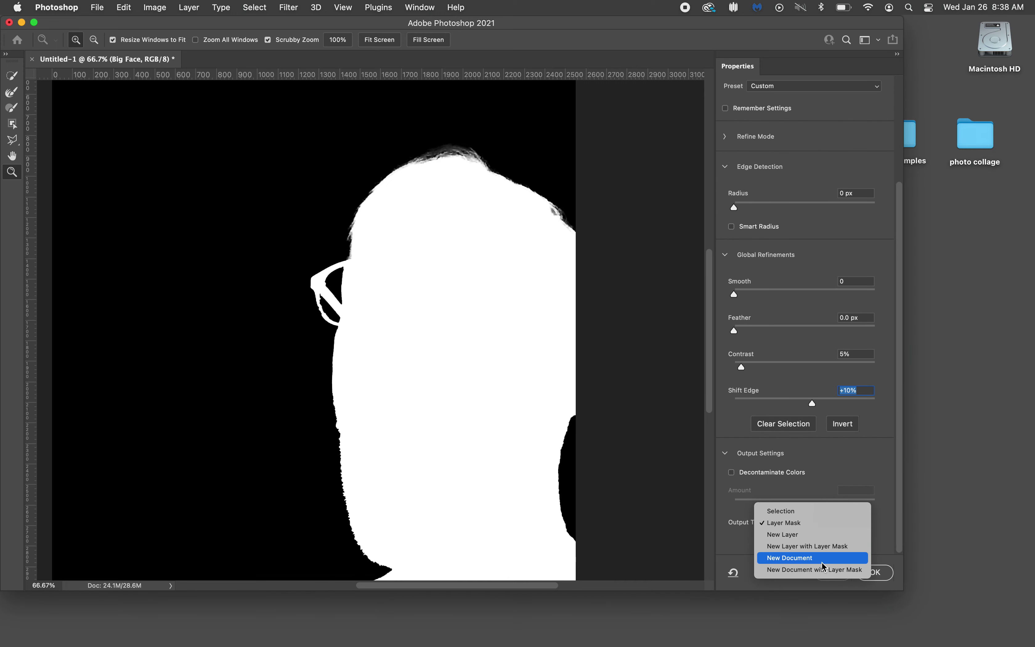
click(782, 522)
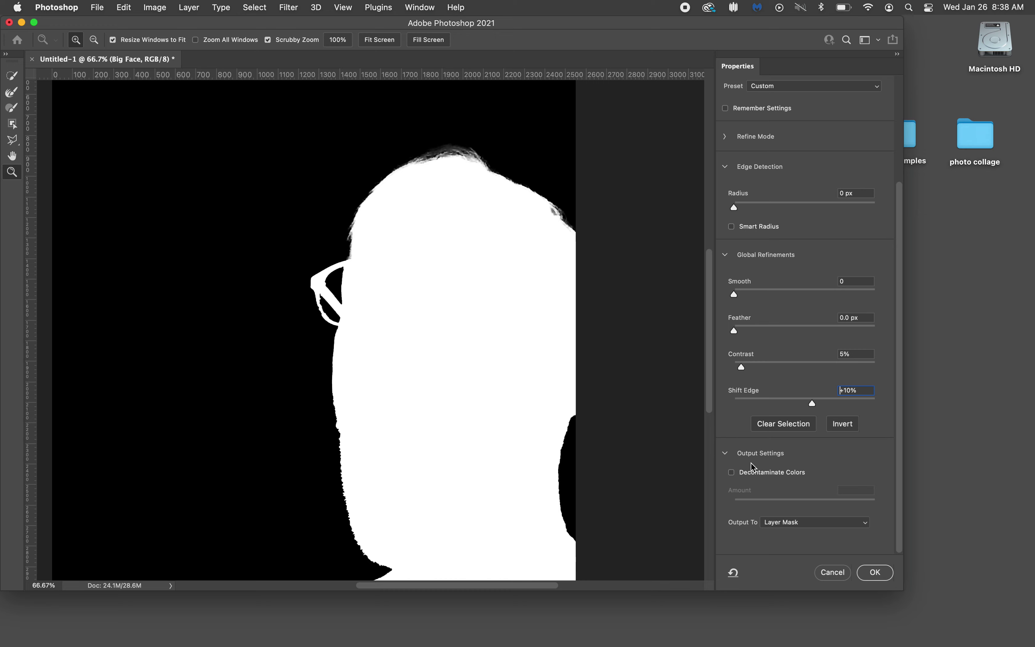
drag(900, 235, 908, 92)
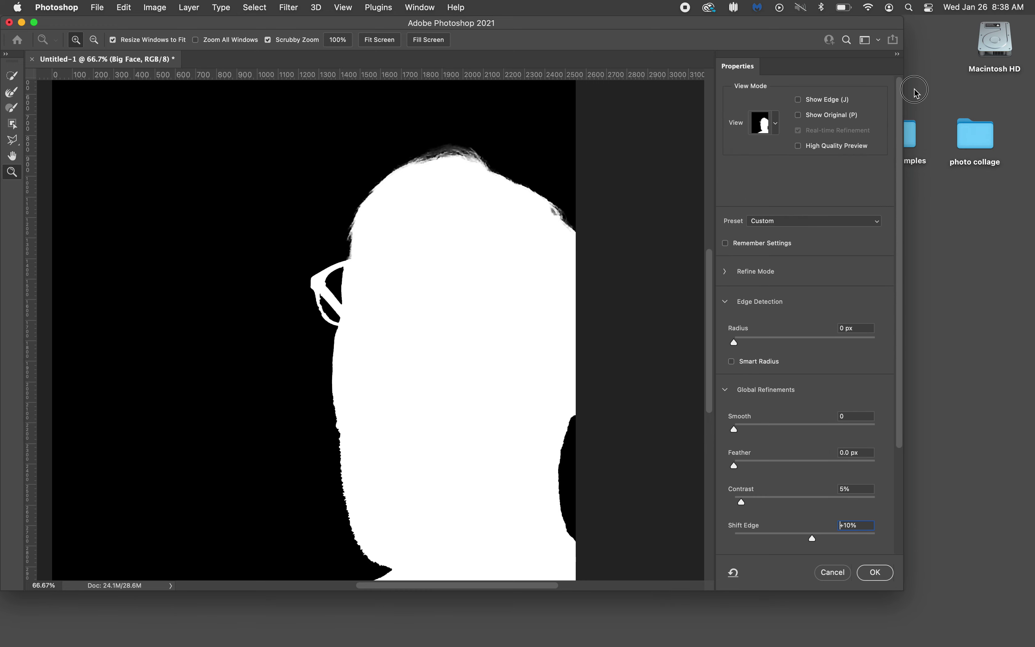
click(776, 125)
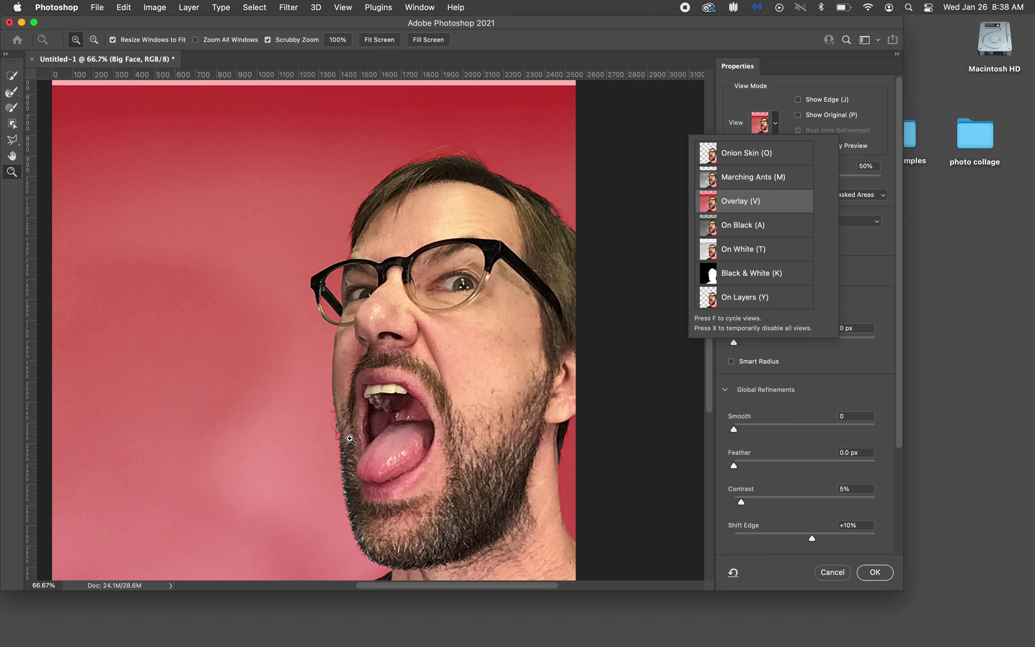
click(14, 78)
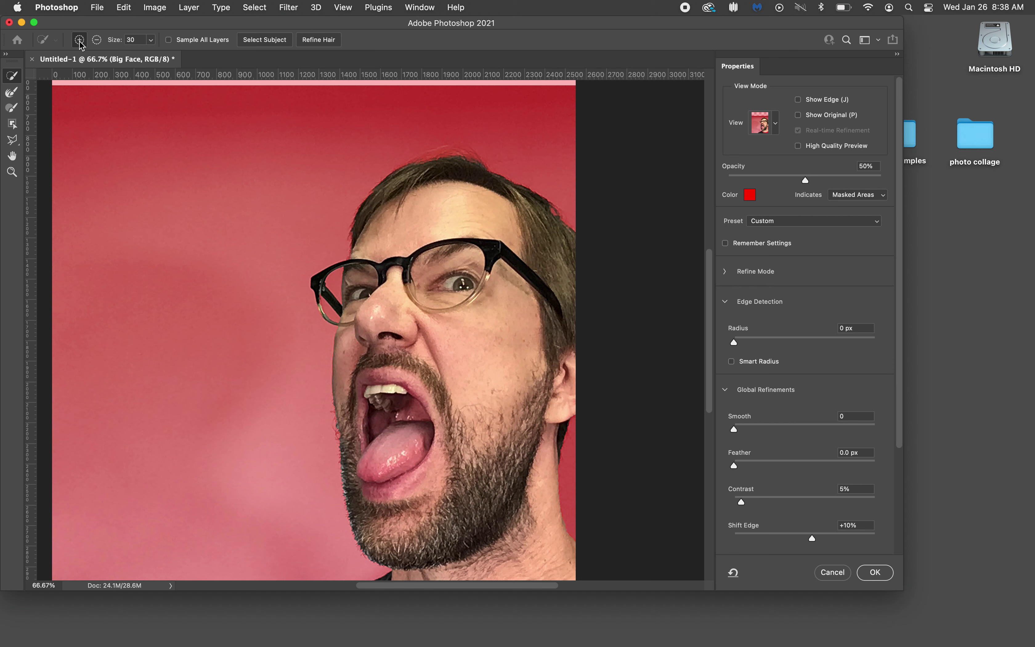
key(alt)
click(96, 41)
drag(557, 211, 546, 206)
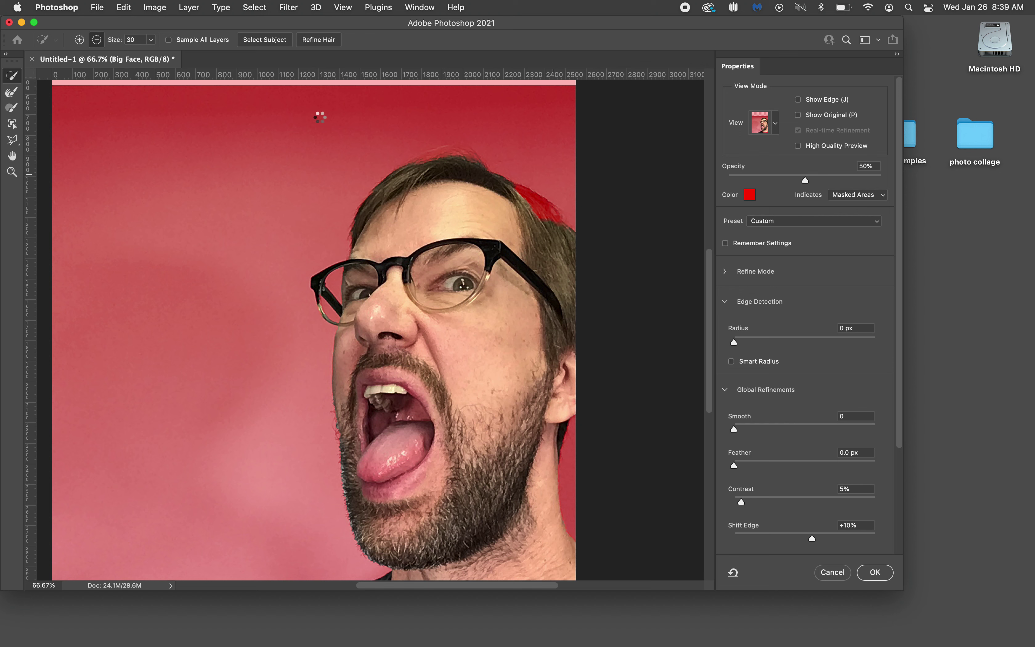
click(79, 40)
drag(523, 210, 536, 209)
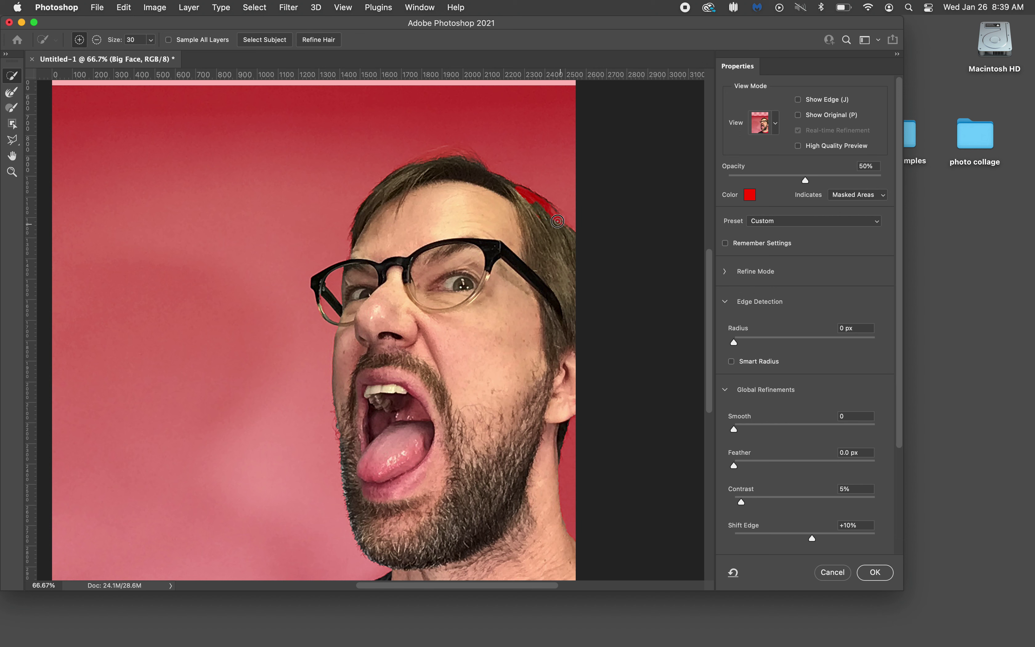
drag(557, 220, 515, 189)
drag(547, 206, 553, 212)
click(11, 94)
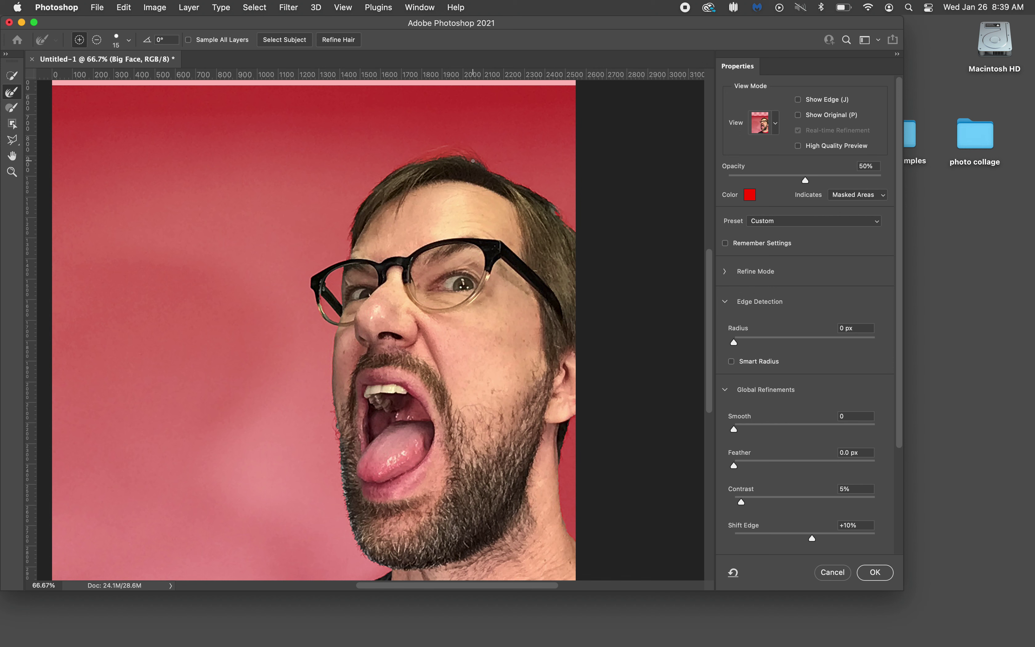
- Paint out the stray hair along the right side of the crown in Subtract mode, then return to Add
click(96, 40)
drag(455, 155, 477, 164)
drag(350, 235, 357, 209)
click(13, 110)
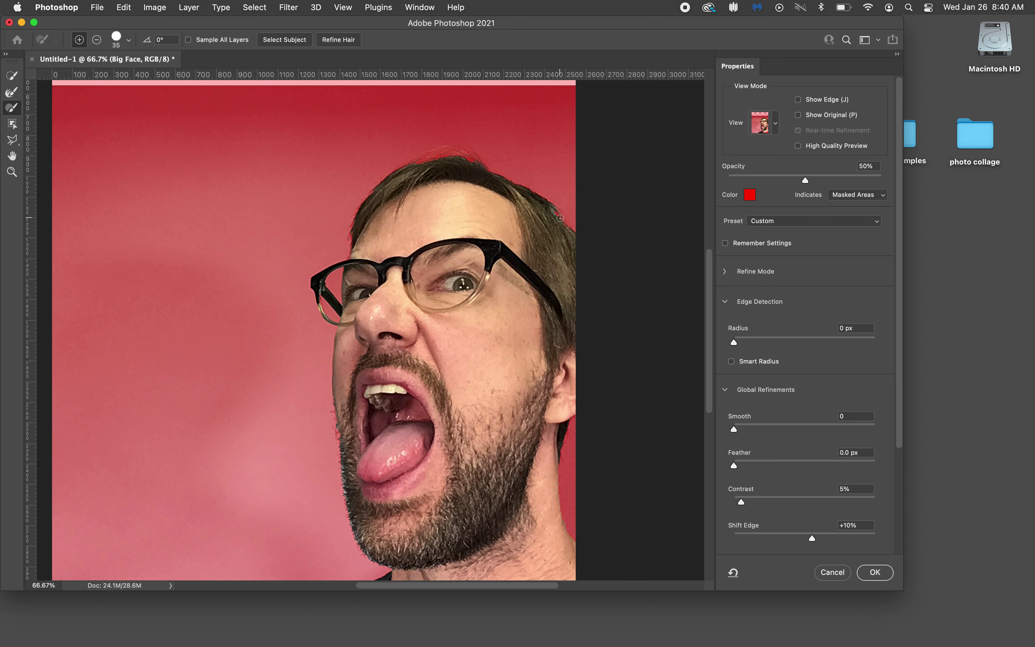
drag(559, 218, 530, 187)
click(97, 40)
mouse_move(567, 218)
mouse_down()
mouse_move(524, 181)
mouse_move(558, 212)
mouse_move(555, 202)
mouse_up()
click(79, 41)
- Apply the refined layer mask to Big Face and select its mask thumbnail
click(874, 573)
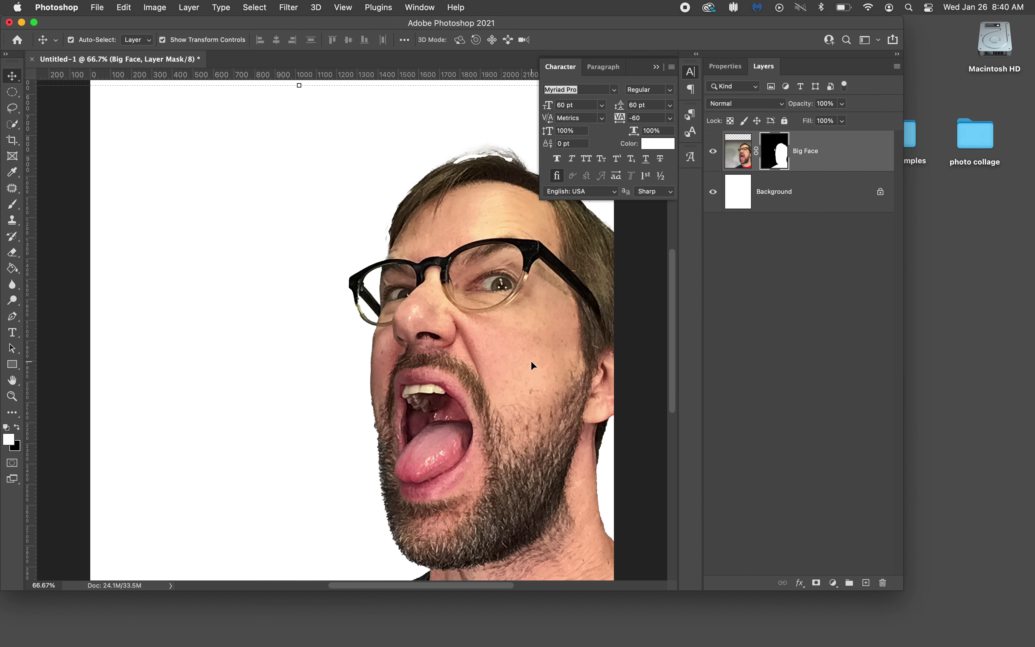
scroll(530, 359, right, 5)
scroll(533, 365, right, 1)
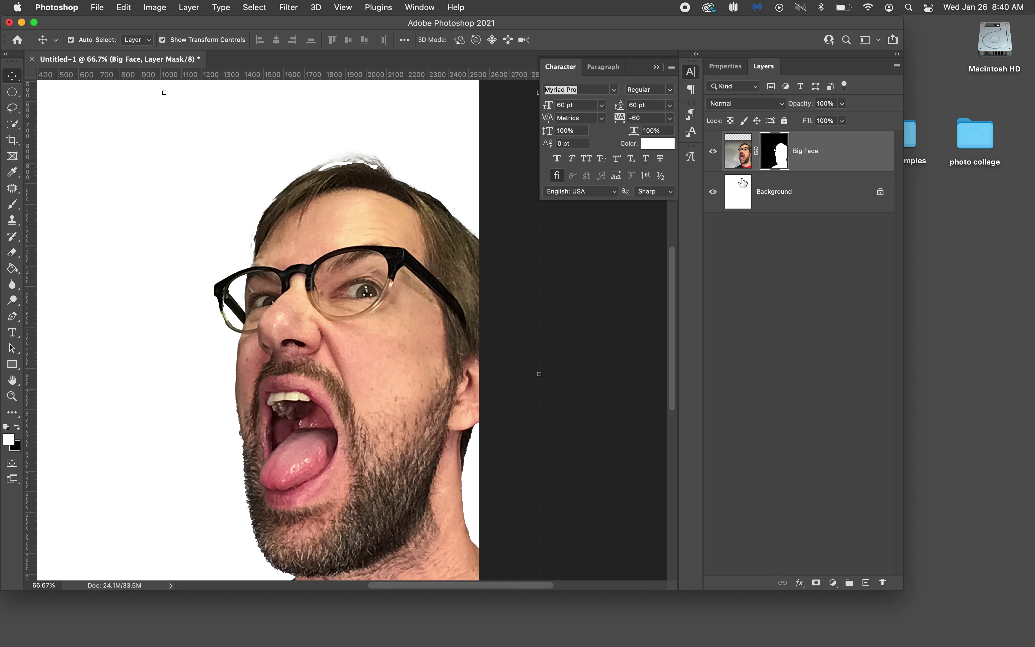
click(751, 156)
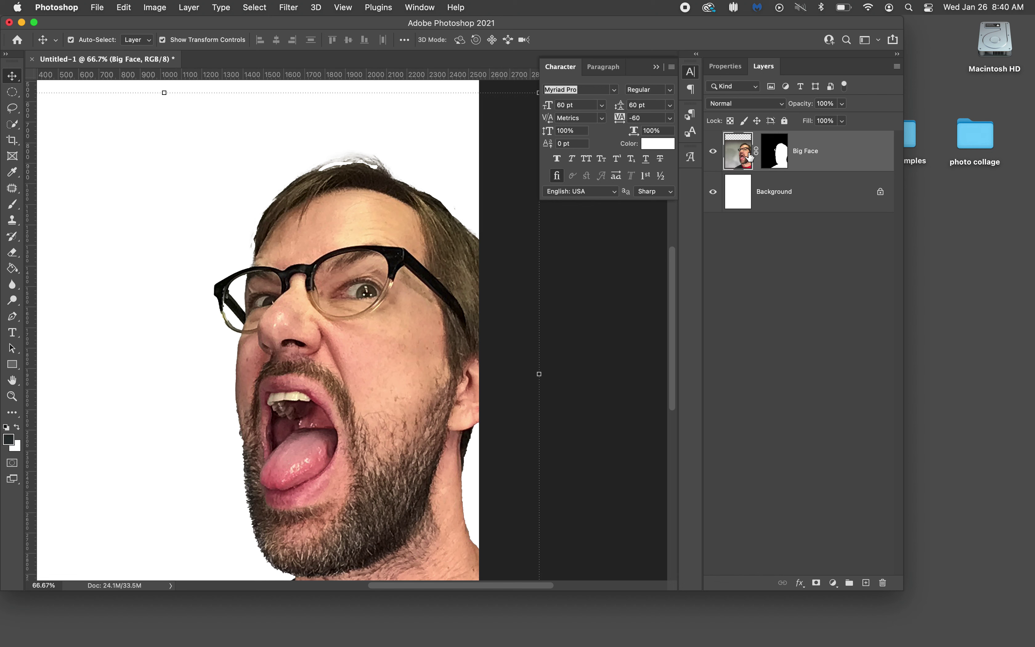
click(781, 159)
- Disable and re-enable the Big Face layer mask, then ready the Brush with black foreground
right_click(781, 159)
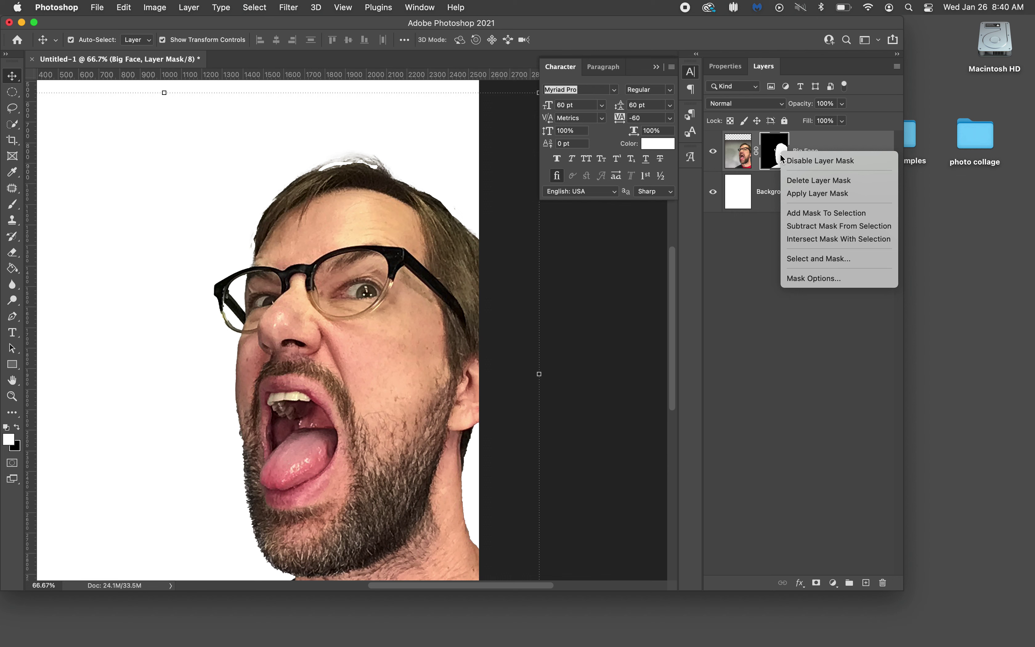
click(791, 161)
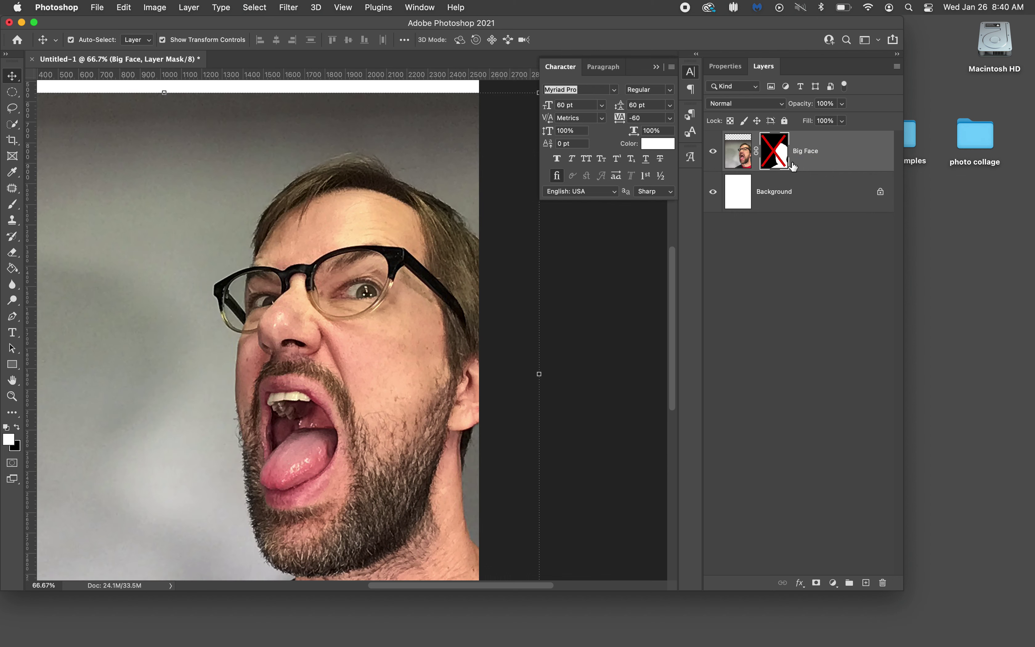
right_click(776, 148)
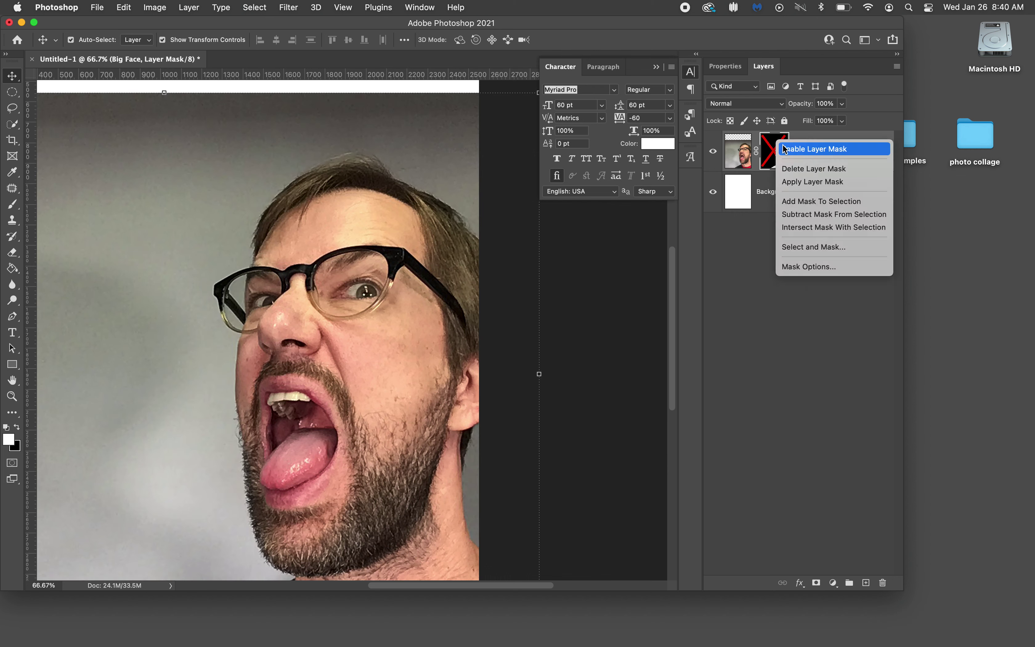
click(785, 148)
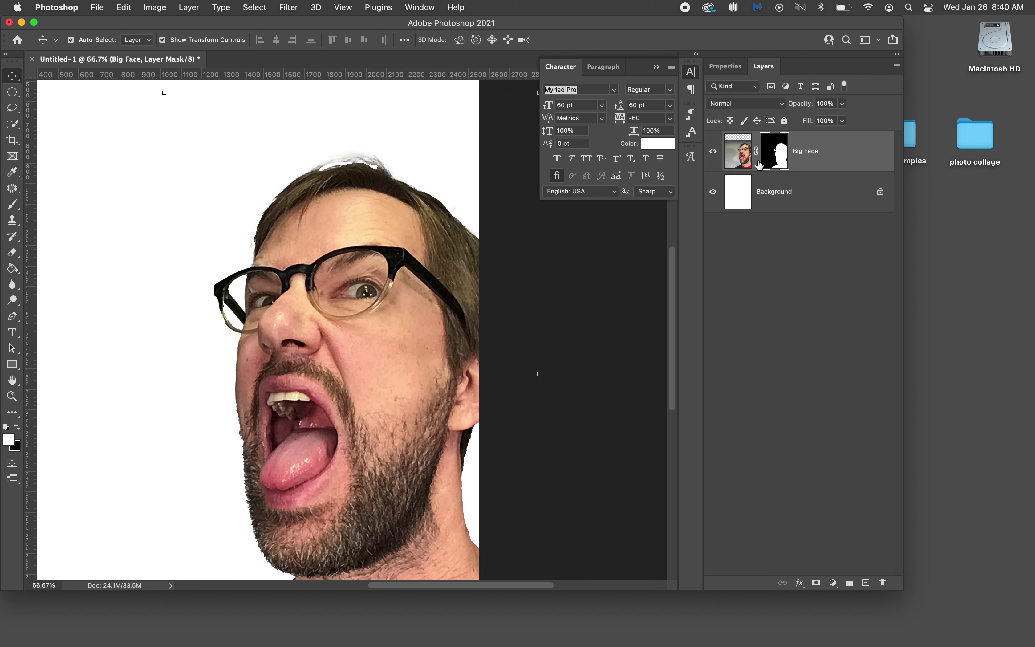
click(13, 205)
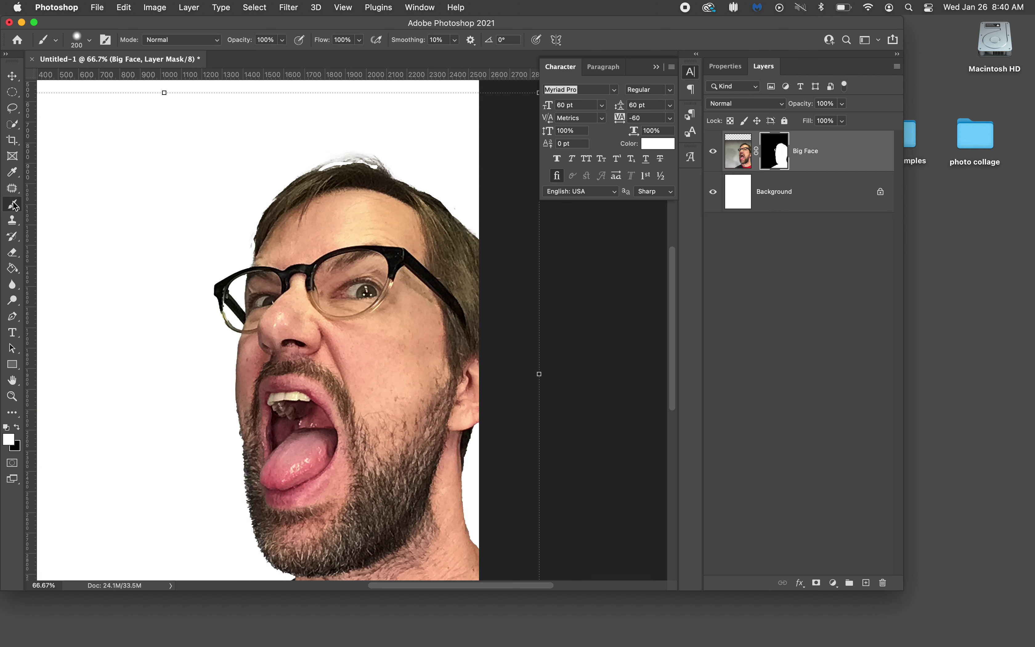
click(18, 428)
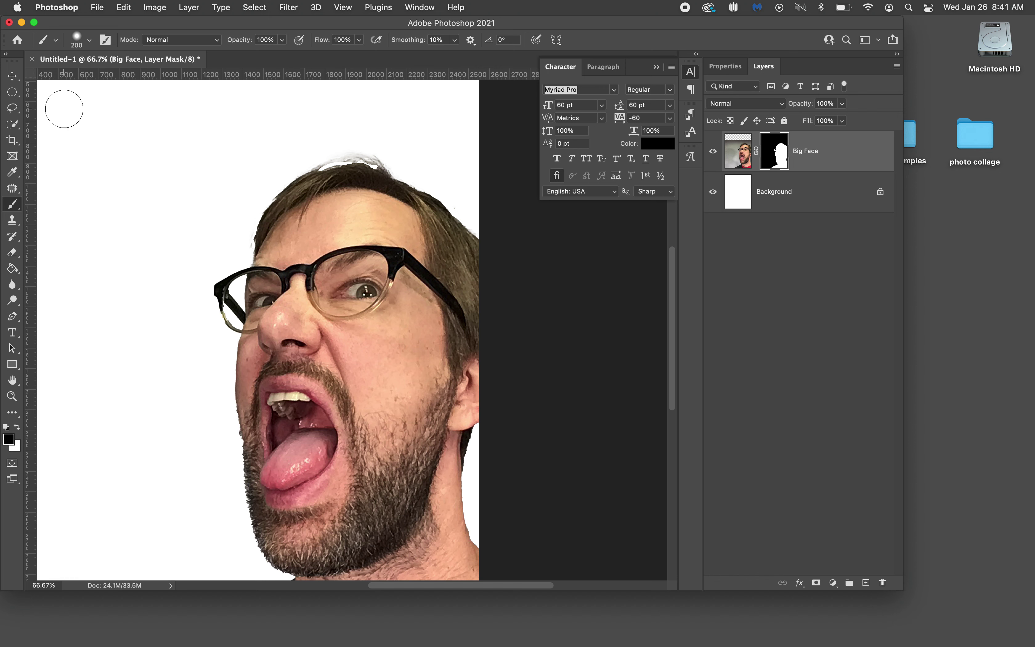
- Shrink the brush and raise its hardness to 86%
key(bracketleft)
key(bracketleft)
key(bracketleft)
key(bracketleft)
key(bracketleft)
key(bracketleft)
key(bracketleft)
key(bracketleft)
click(90, 41)
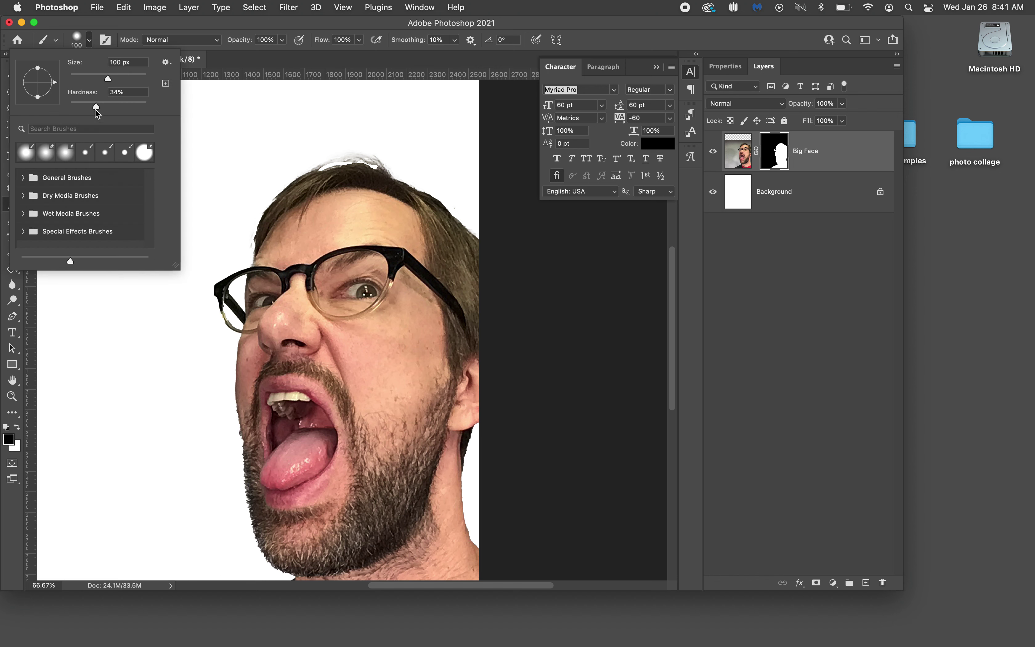
drag(95, 106, 139, 104)
click(270, 129)
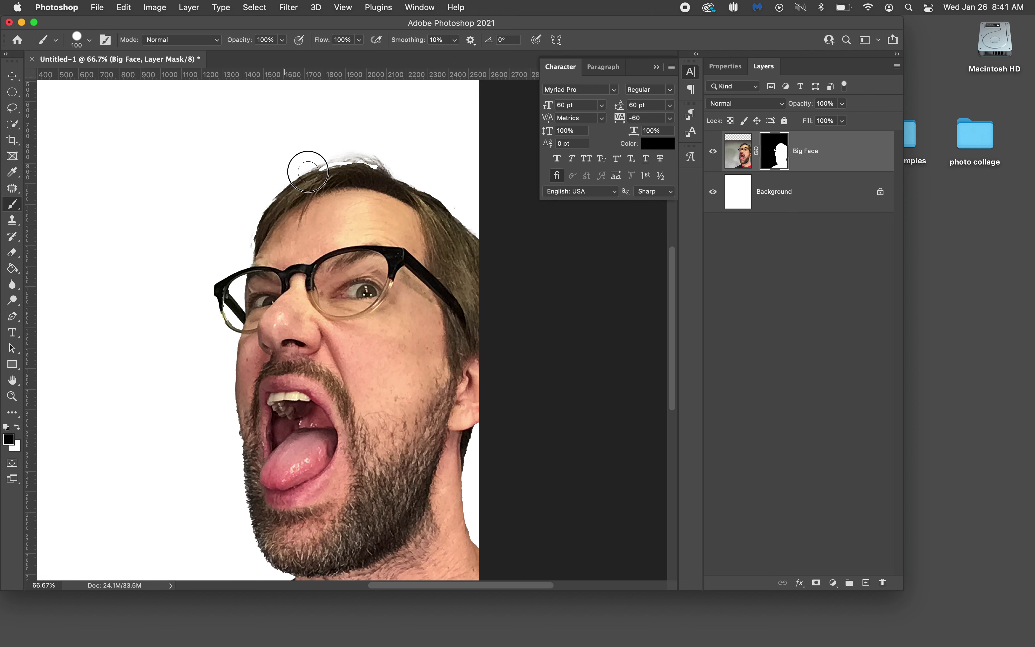
- Paint black on the mask to trim the hair above the crown and smooth the top-left curve
mouse_move(308, 172)
mouse_down()
mouse_move(417, 190)
mouse_move(341, 149)
mouse_move(373, 158)
mouse_move(358, 166)
mouse_move(441, 201)
mouse_move(487, 241)
mouse_move(460, 209)
mouse_move(392, 178)
mouse_move(341, 172)
mouse_move(269, 184)
mouse_up()
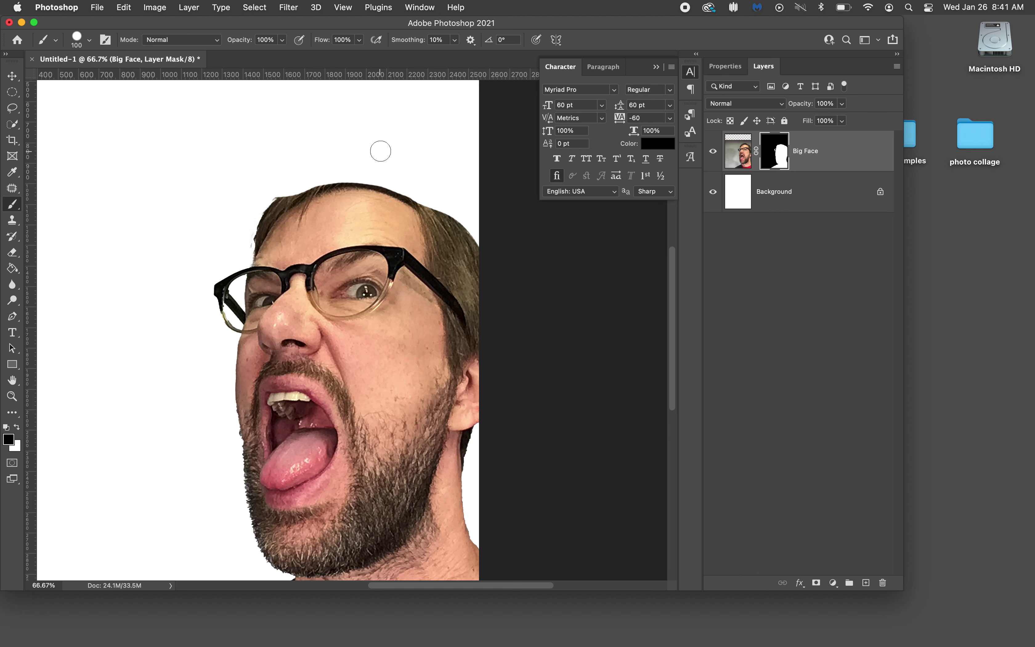
mouse_move(263, 196)
mouse_down()
mouse_move(351, 182)
mouse_move(407, 189)
mouse_move(503, 257)
mouse_up()
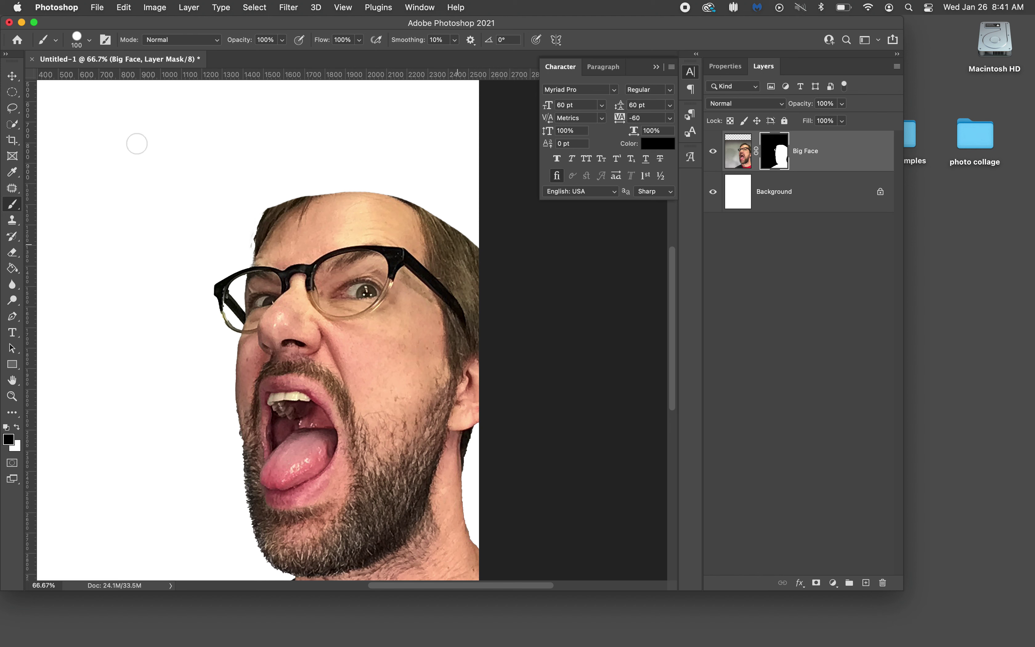
click(13, 92)
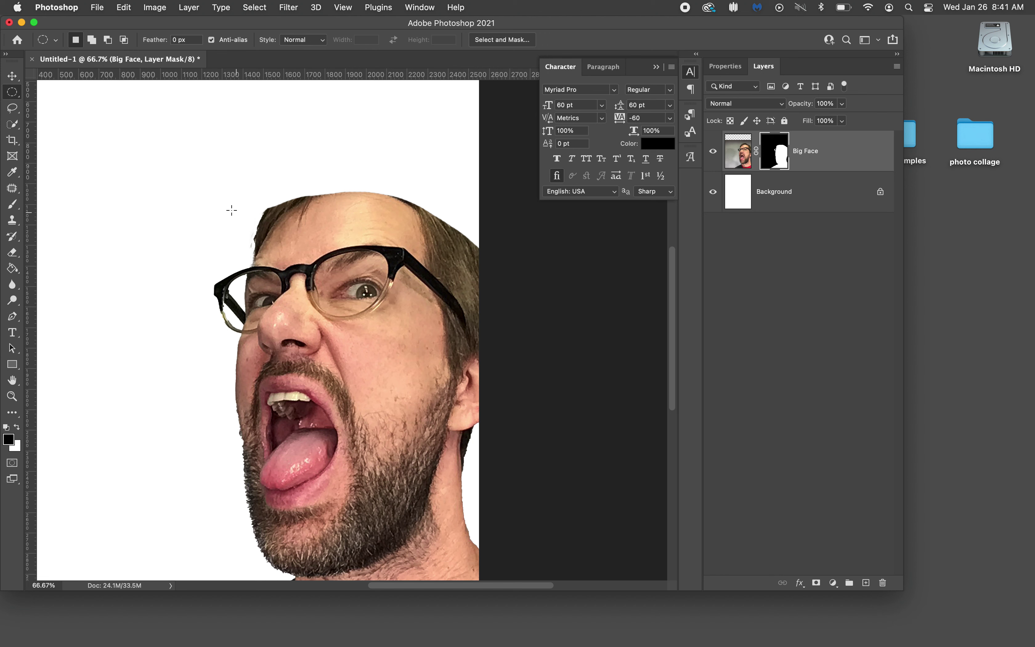
- Try painting the mask inside an oval over the eye, then undo it and deselect
drag(231, 210, 401, 367)
click(12, 204)
mouse_move(365, 213)
mouse_down()
mouse_move(308, 247)
mouse_move(343, 187)
mouse_move(260, 215)
mouse_move(254, 297)
mouse_move(310, 306)
mouse_move(330, 387)
mouse_move(250, 374)
mouse_move(216, 298)
mouse_move(312, 256)
mouse_move(388, 304)
mouse_up()
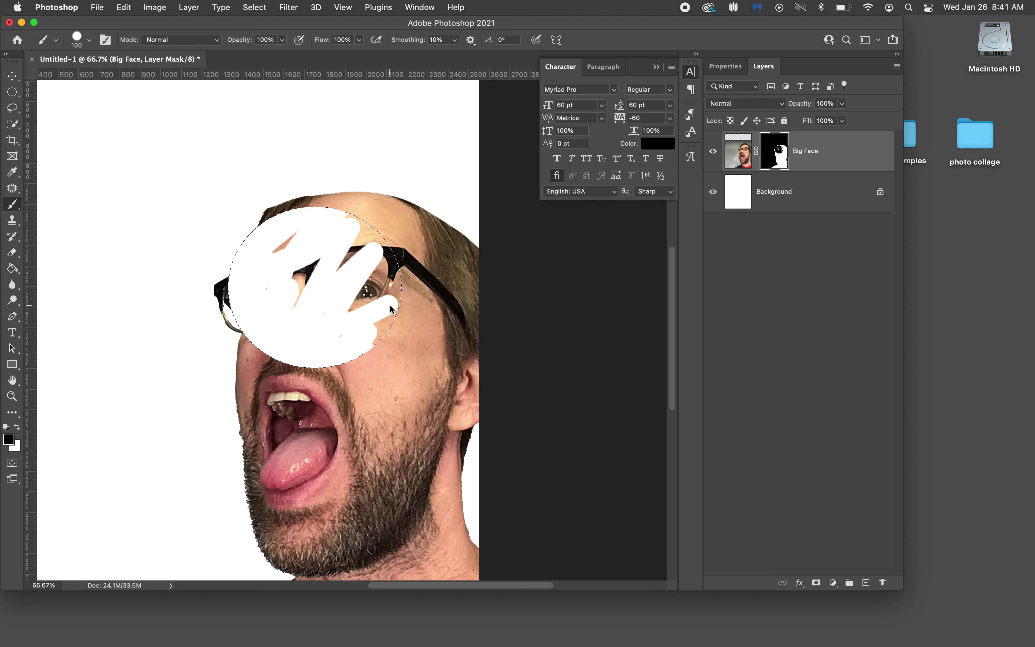
key(super+z)
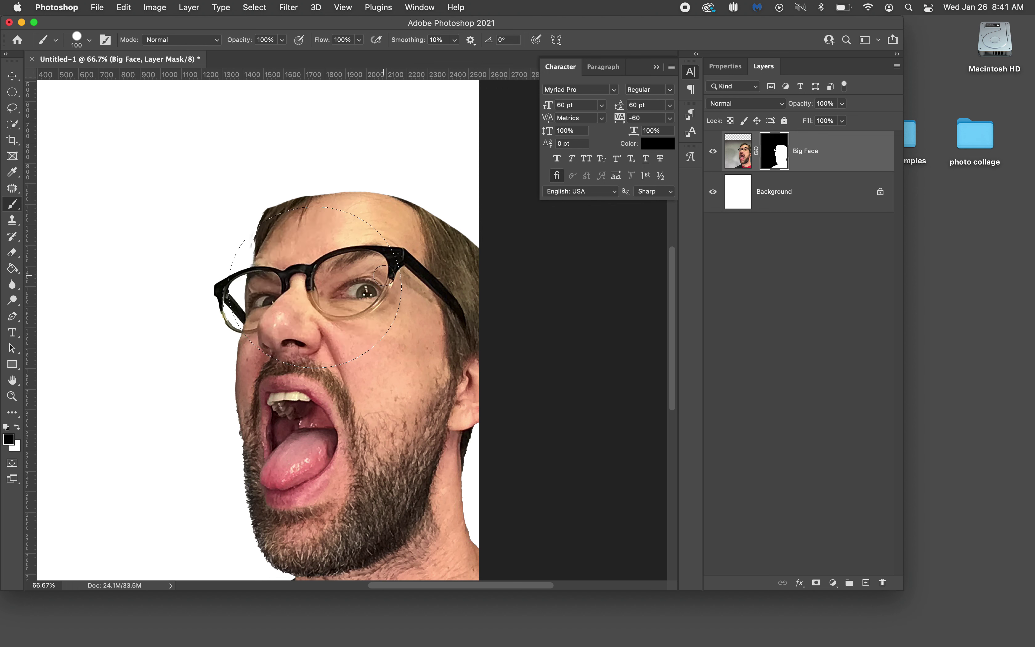
click(255, 7)
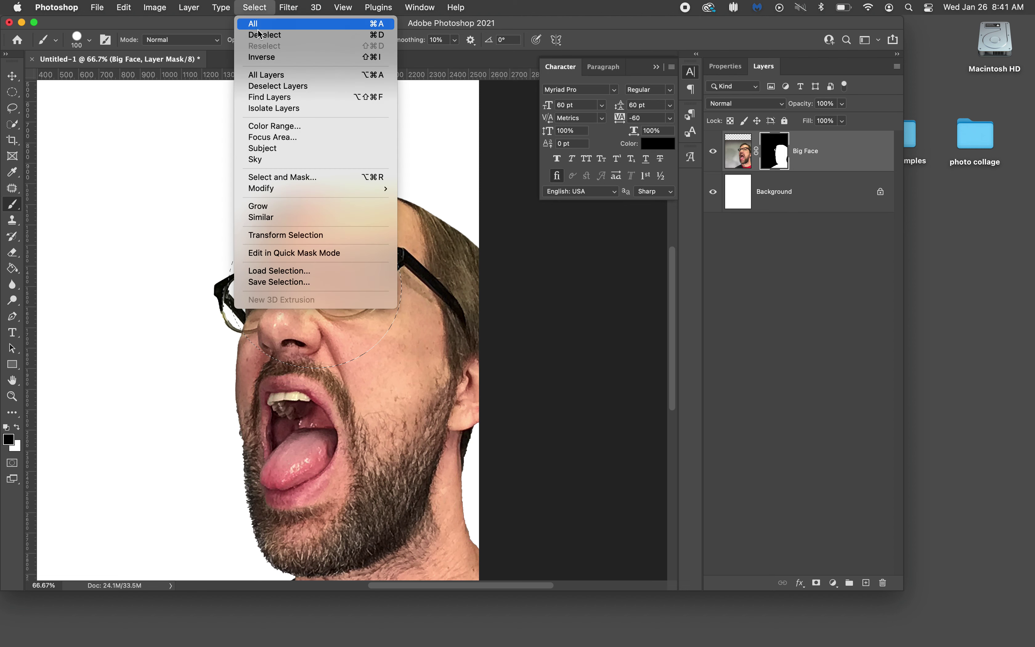
click(262, 35)
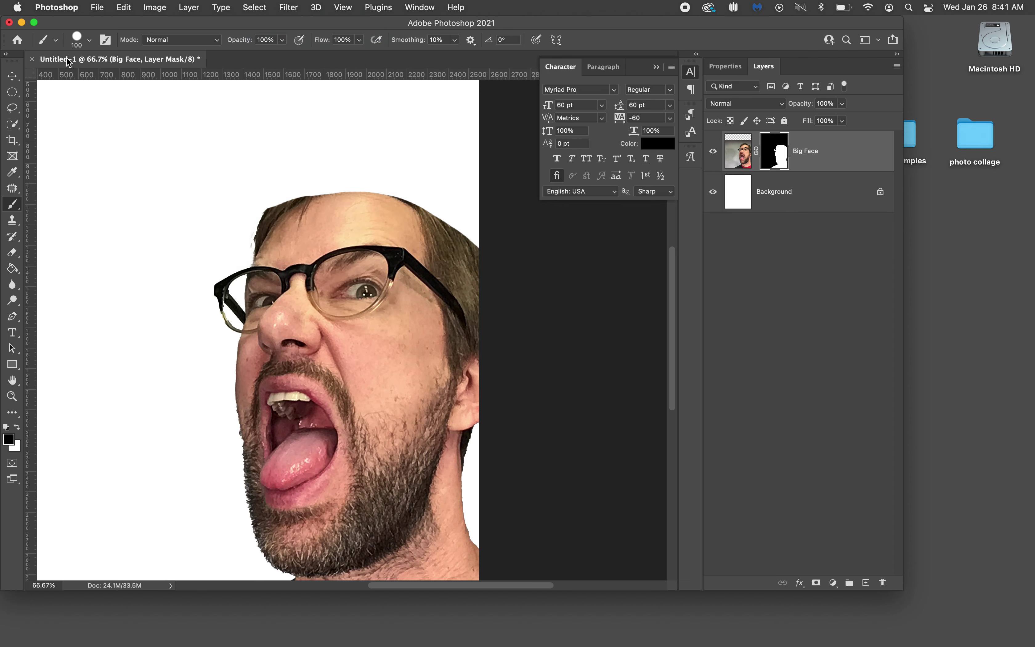
- Draw an elliptical selection over the top of the head and invert it
click(12, 92)
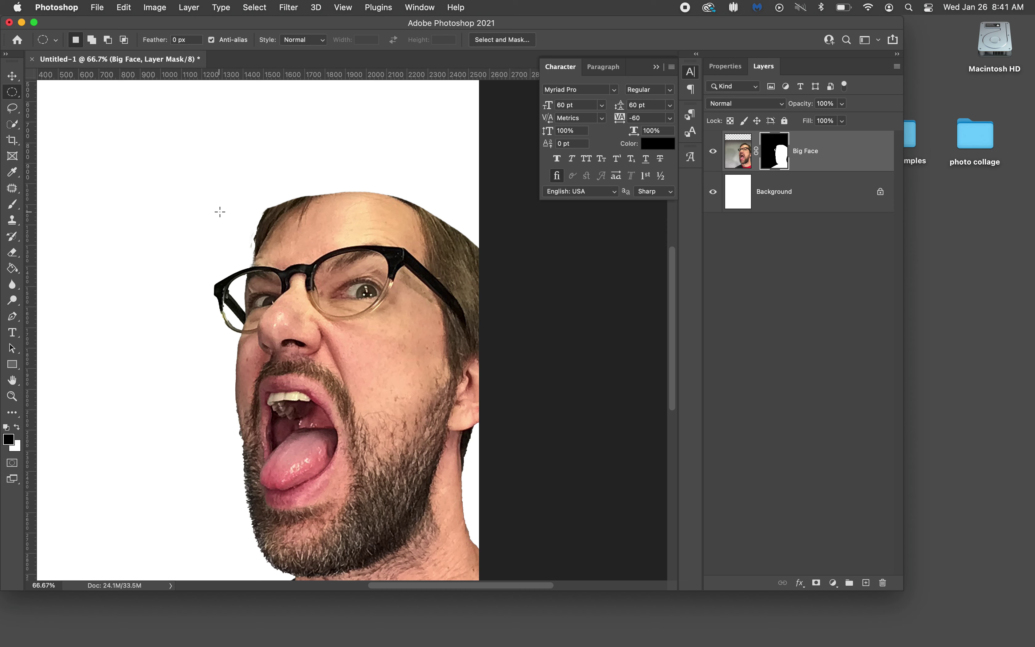
drag(214, 223, 509, 381)
drag(277, 237, 494, 397)
drag(364, 269, 351, 250)
click(251, 7)
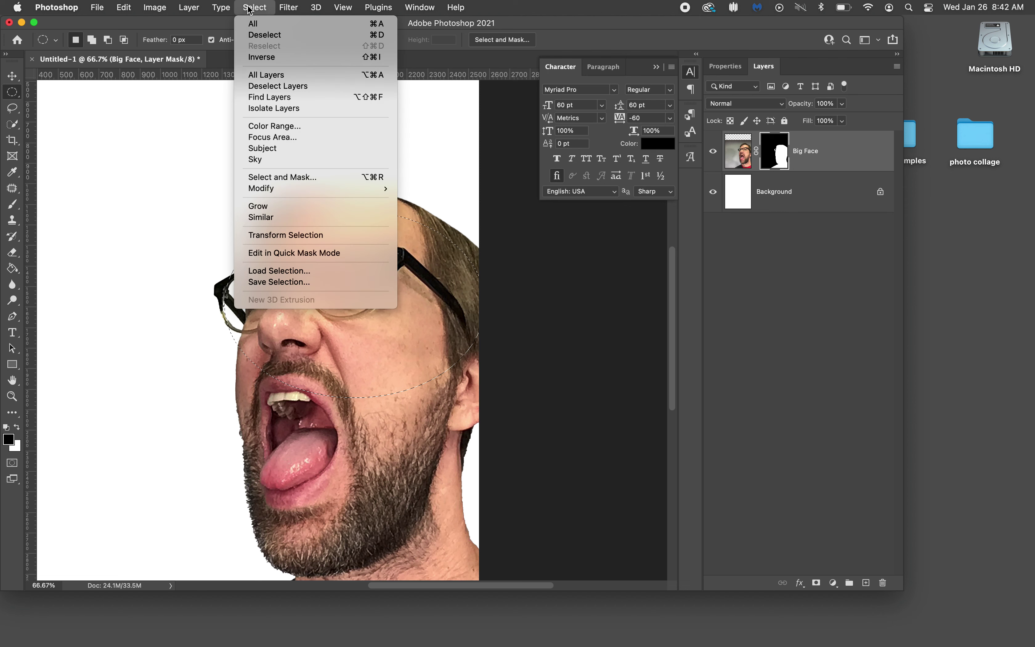
click(256, 57)
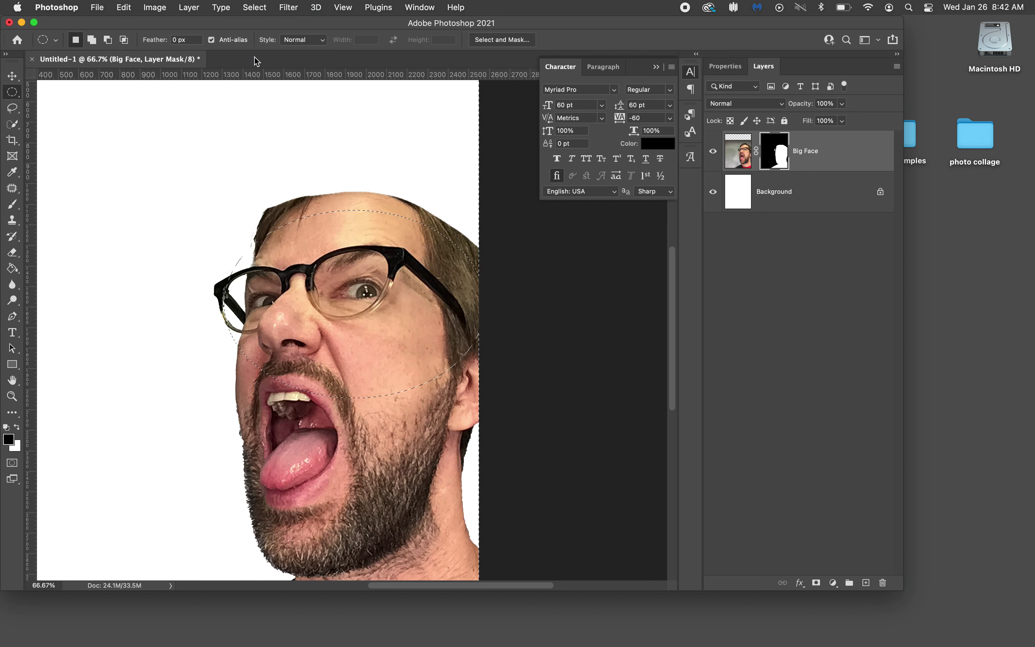
- Paint black outside the ellipse with a 250 brush to round the crown, then deselect
click(12, 205)
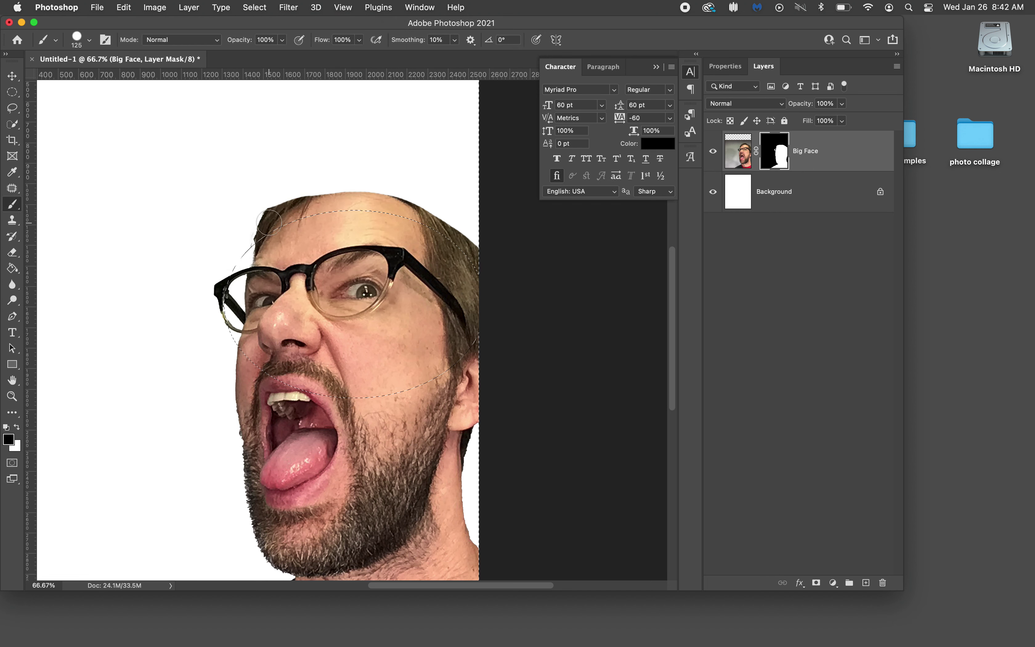
key(bracketright)
key(bracketright)
key(bracketright)
key(bracketright)
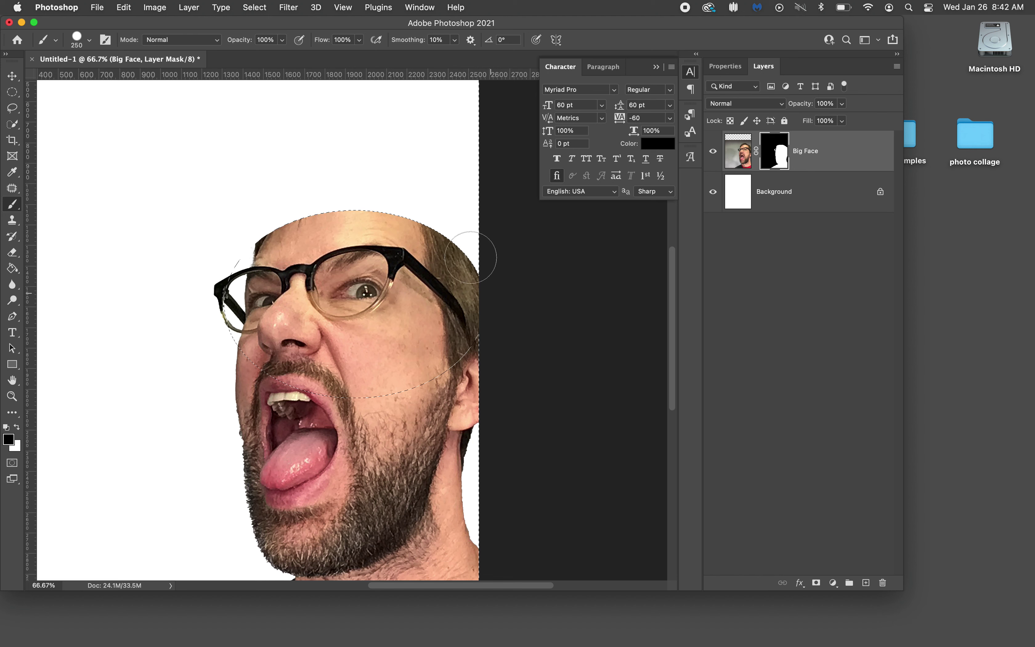
mouse_move(280, 214)
mouse_down()
mouse_move(231, 243)
mouse_move(203, 282)
mouse_move(201, 258)
mouse_up()
key(super+z)
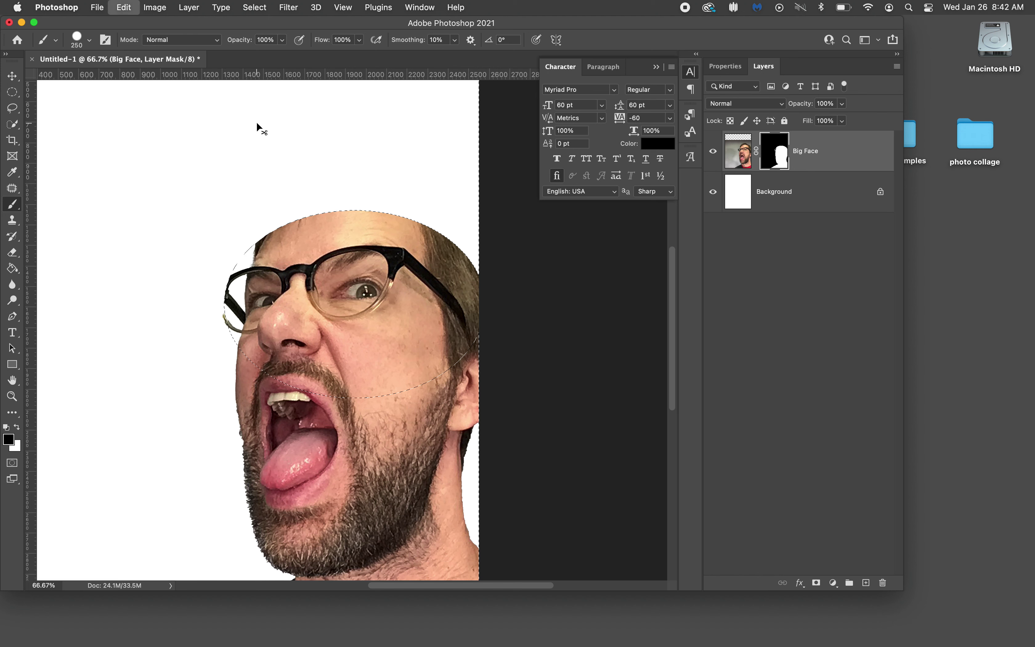
mouse_move(245, 202)
mouse_down()
mouse_move(268, 238)
mouse_move(298, 212)
mouse_move(285, 207)
mouse_move(387, 198)
mouse_move(444, 228)
mouse_move(486, 290)
mouse_up()
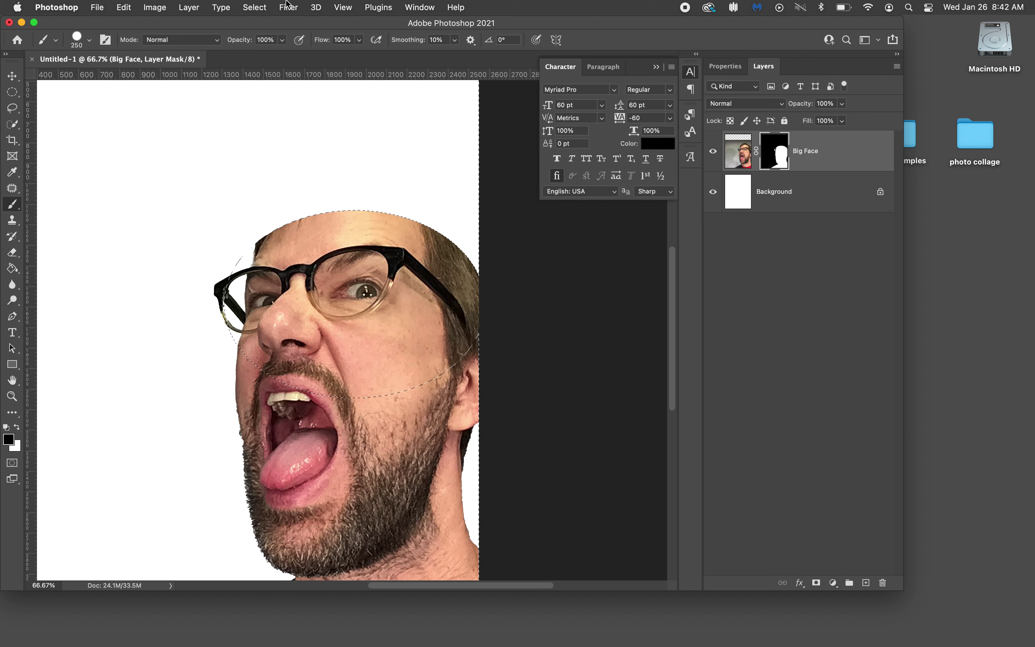
click(255, 8)
click(264, 36)
scroll(55, 291, down, 3)
- Undo the stray mask dab by the nose and zoom to 200% on the forehead
scroll(248, 307, down, 3)
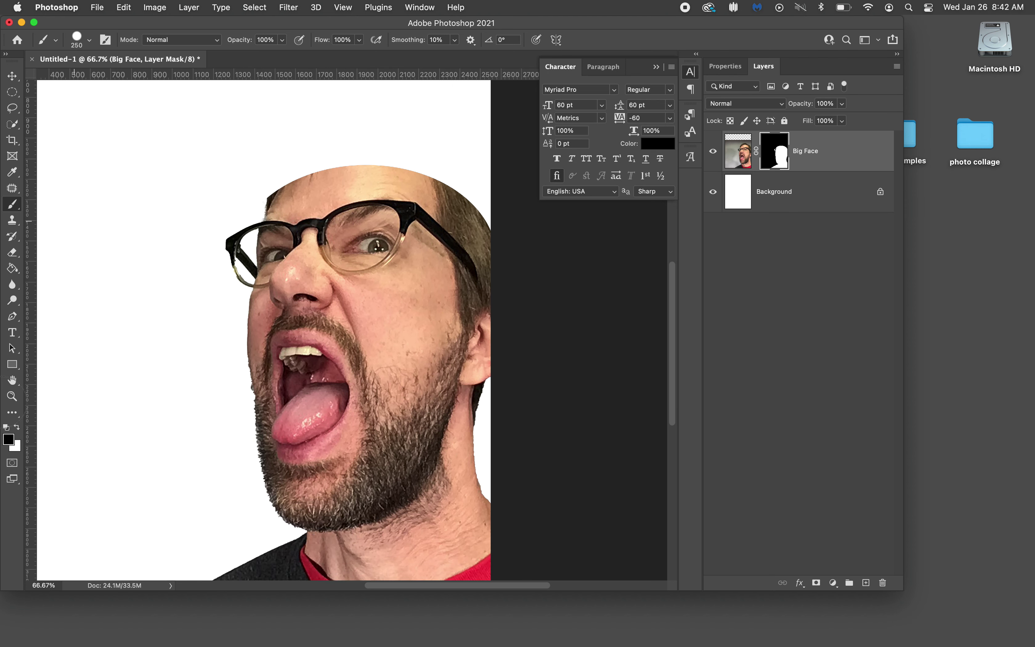
click(247, 307)
key(super+z)
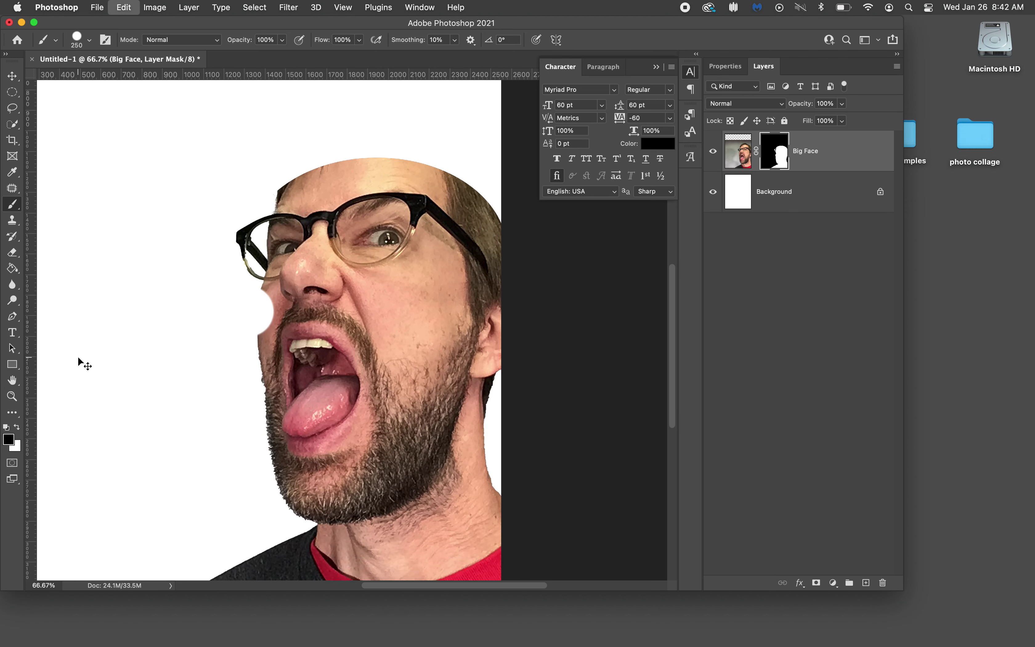
click(12, 396)
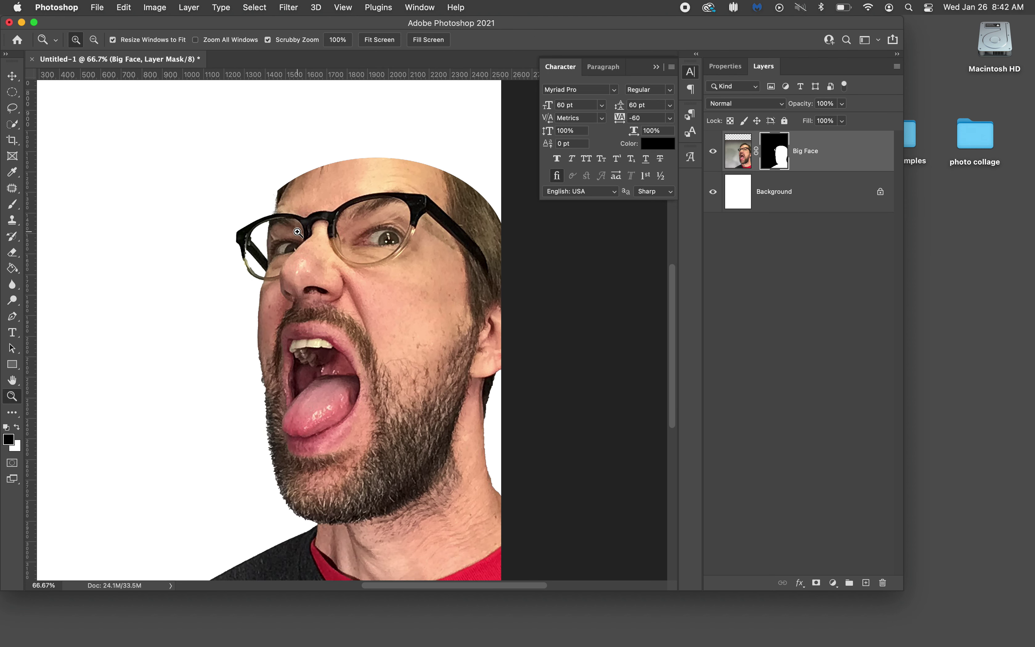
click(326, 168)
click(321, 181)
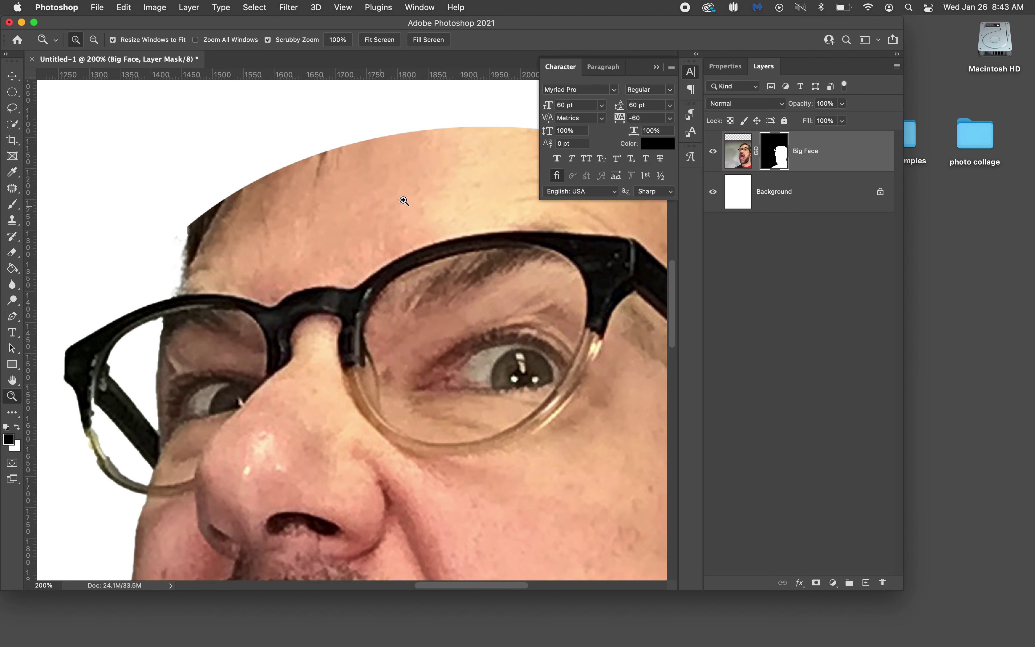
- Target the Big Face photo pixels and patch the stray forehead hair with nearby skin
click(739, 156)
click(787, 159)
click(734, 155)
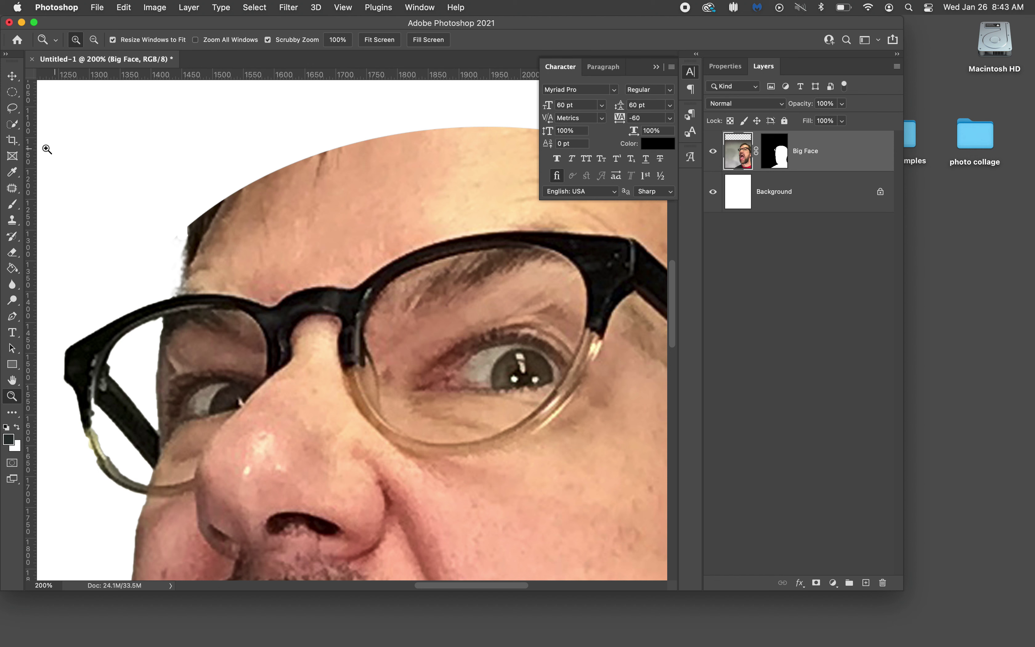
click(9, 194)
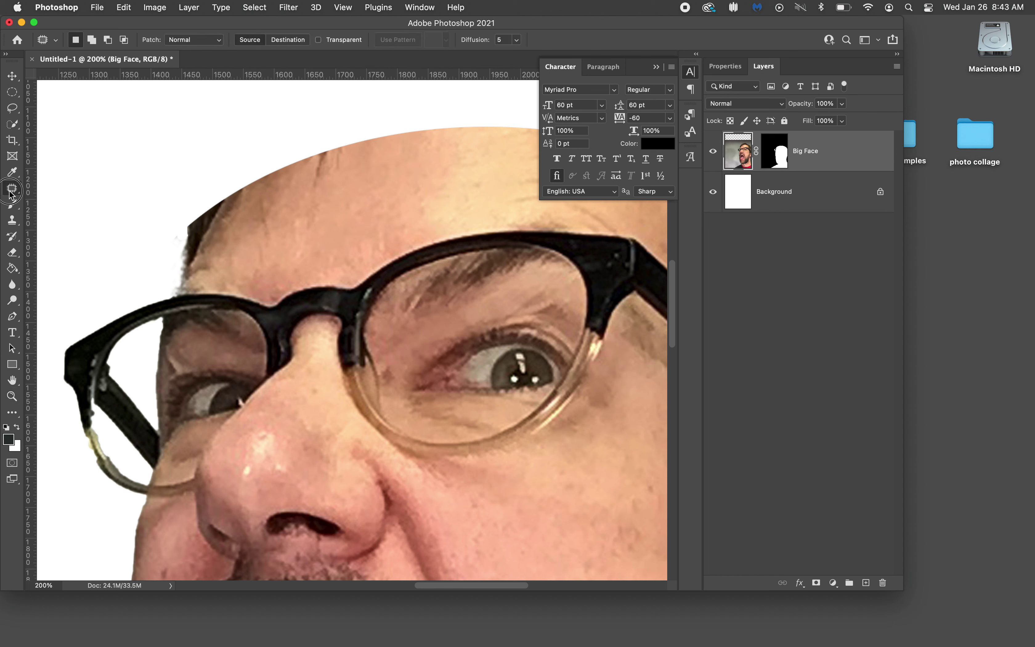
click(60, 209)
mouse_move(301, 159)
mouse_down()
mouse_move(306, 181)
mouse_move(335, 190)
mouse_move(358, 175)
mouse_move(359, 141)
mouse_move(300, 161)
mouse_move(330, 174)
mouse_move(384, 170)
mouse_move(325, 174)
mouse_move(308, 183)
mouse_move(311, 213)
mouse_up()
click(310, 213)
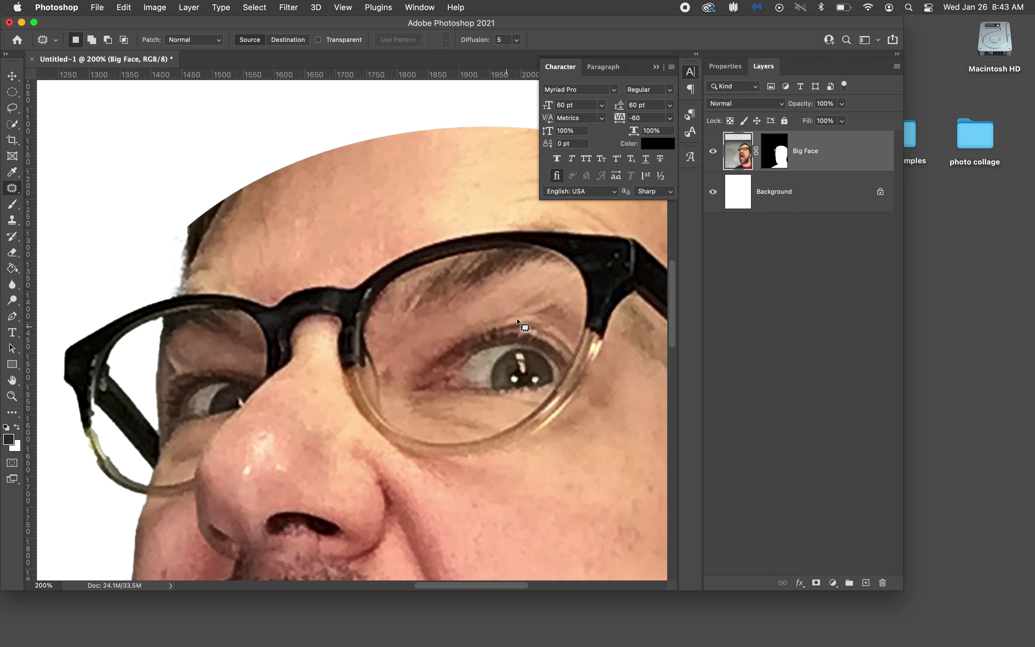
- Revert an unwanted patch over the right eye and clear the selection
mouse_move(519, 310)
mouse_down()
mouse_move(439, 364)
mouse_move(544, 442)
mouse_move(568, 340)
mouse_move(505, 309)
mouse_up()
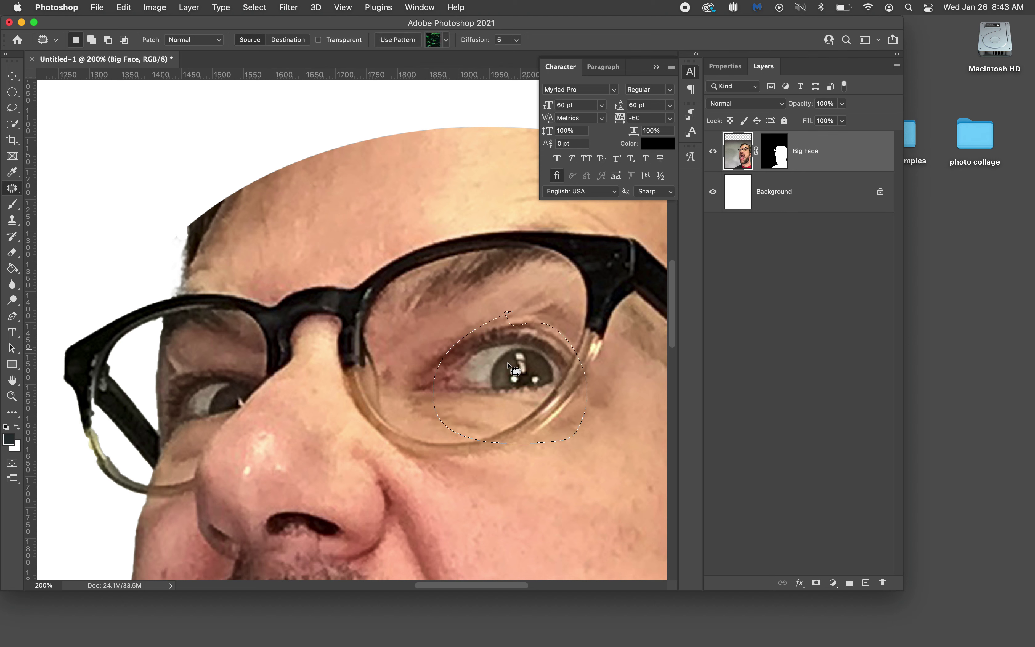
mouse_move(497, 365)
mouse_down()
mouse_move(453, 355)
mouse_move(410, 295)
mouse_move(408, 242)
mouse_move(361, 209)
mouse_move(327, 327)
mouse_move(359, 351)
mouse_up()
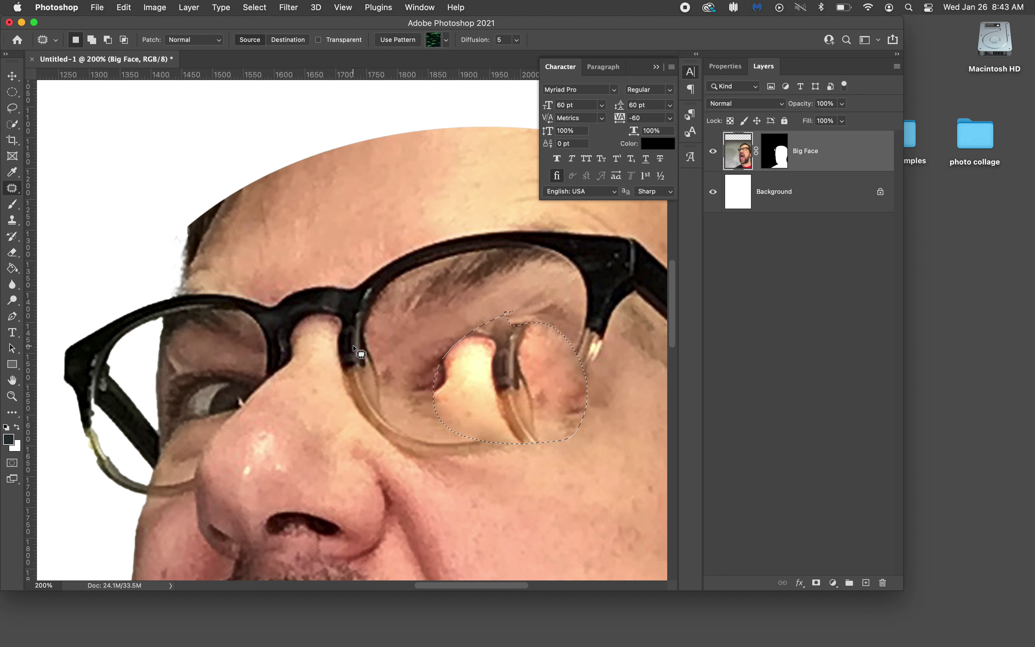
key(super+z)
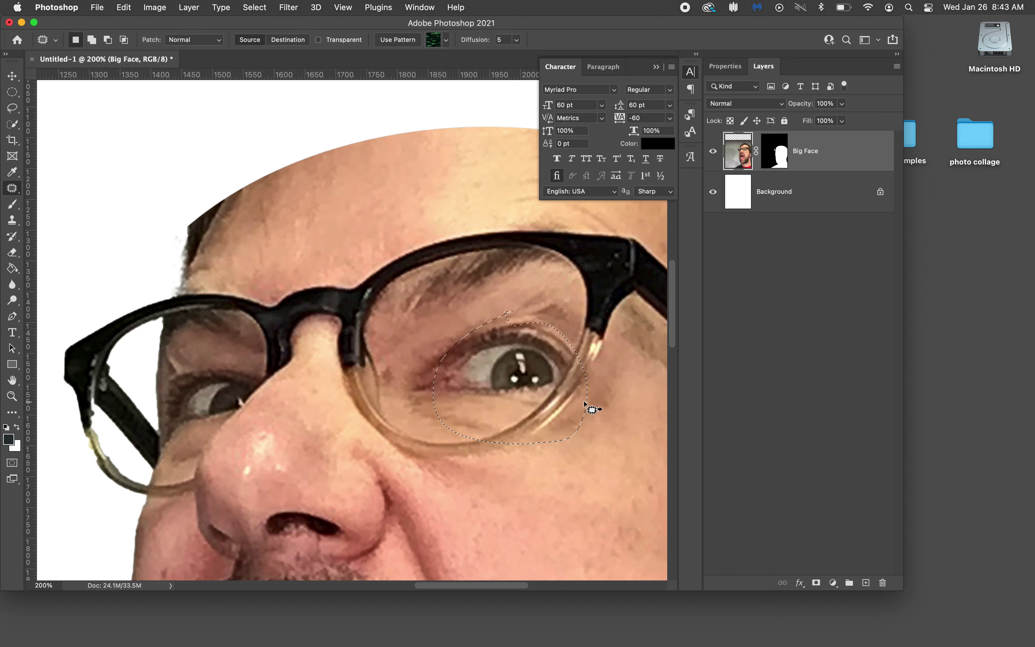
click(252, 8)
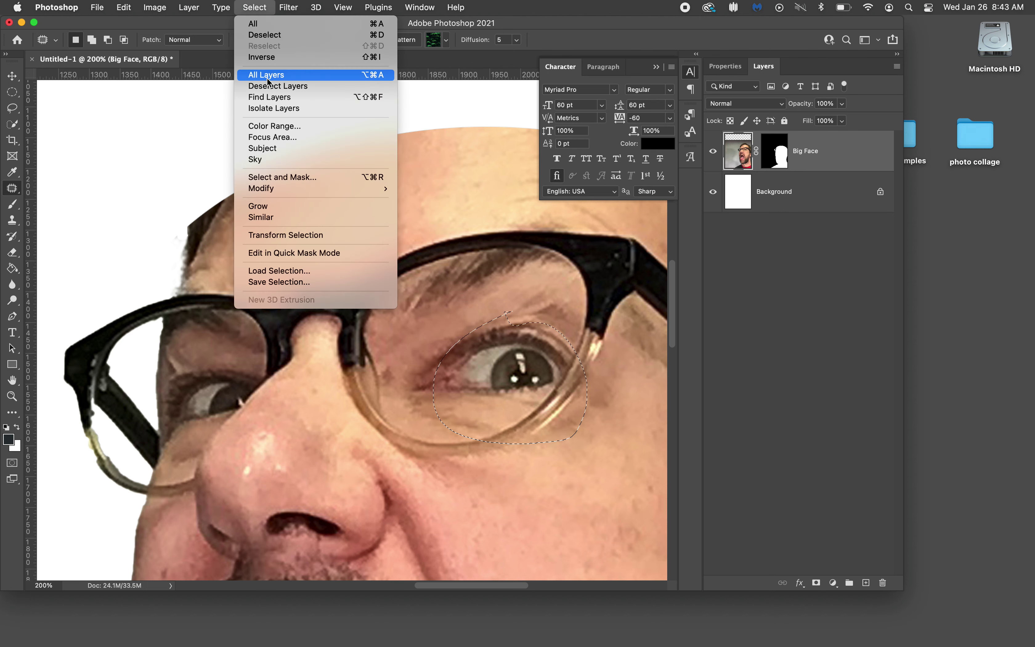
click(265, 34)
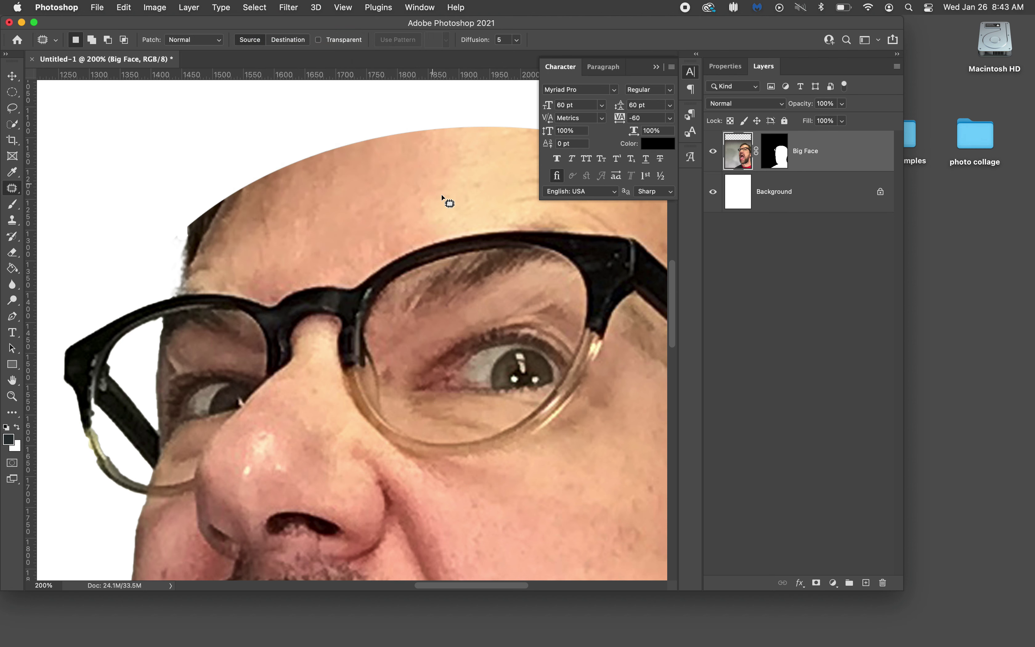
key(super+minus)
key(super+minus)
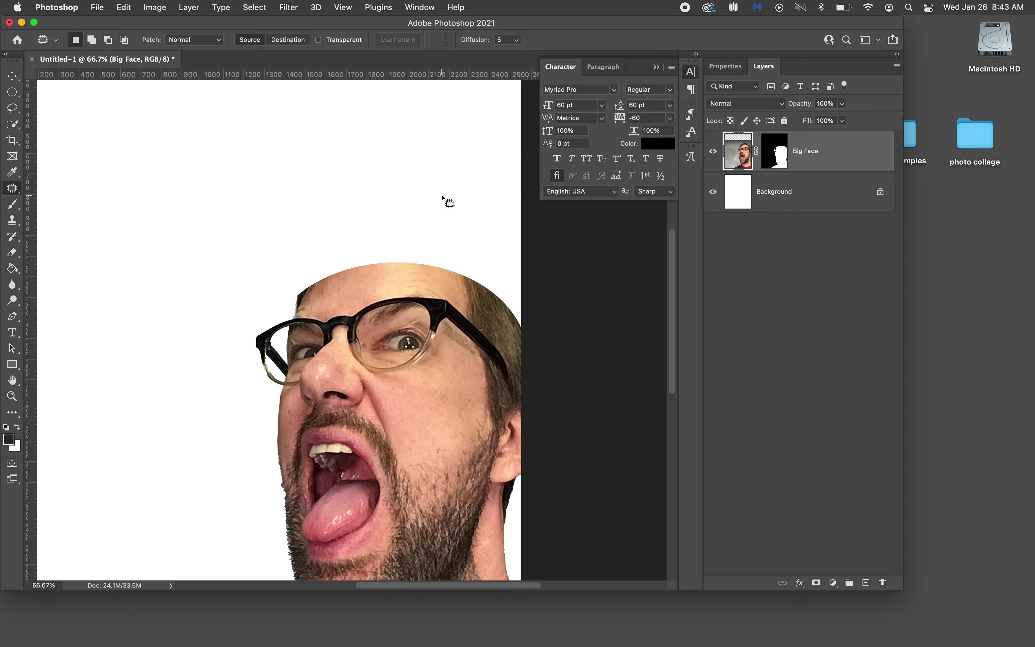
key(super+minus)
scroll(423, 286, down, 5)
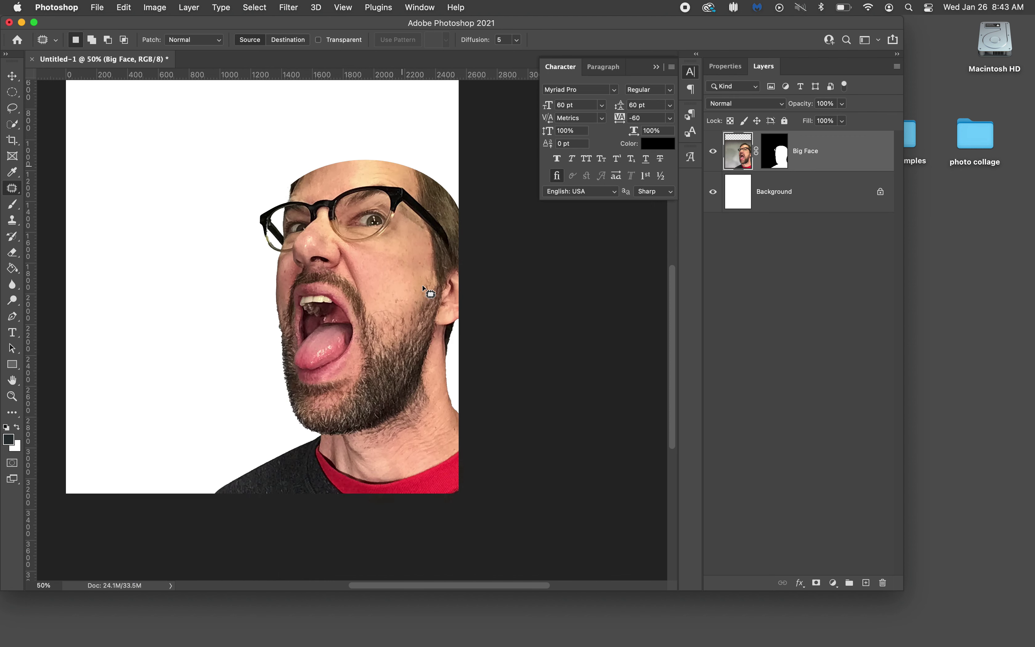
scroll(423, 286, up, 4)
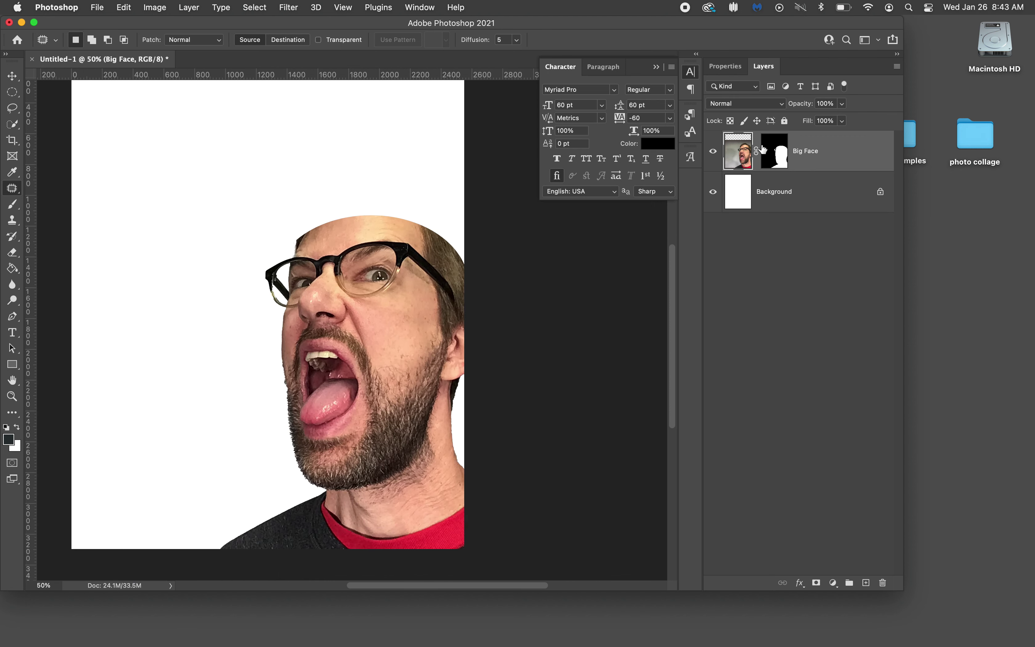